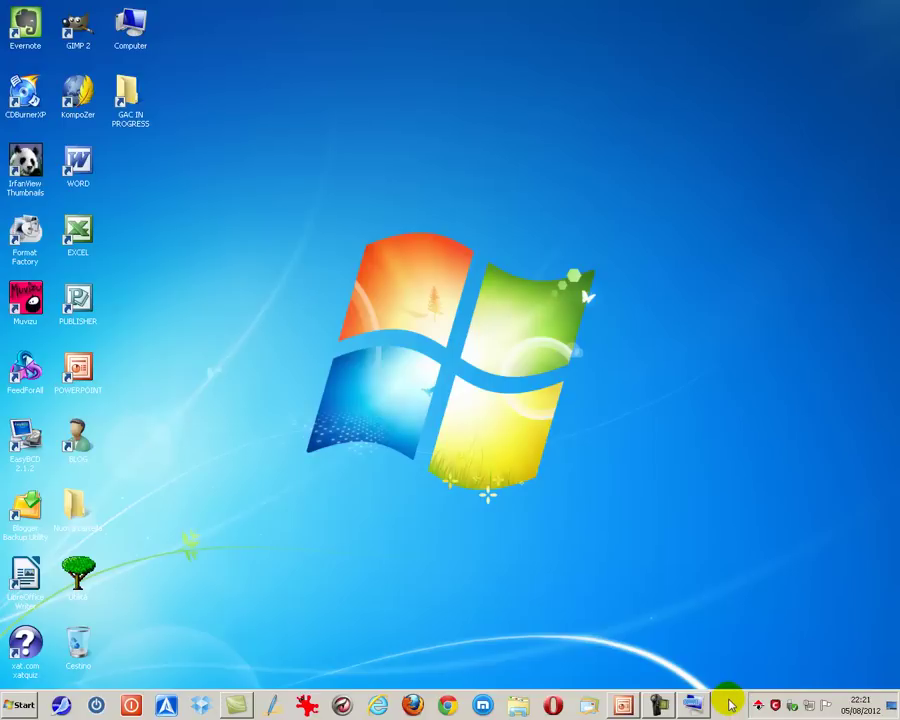
- Open Windows Task Manager from the taskbar and close it again
{"action": "right_click", "coordinate": [731, 705]}
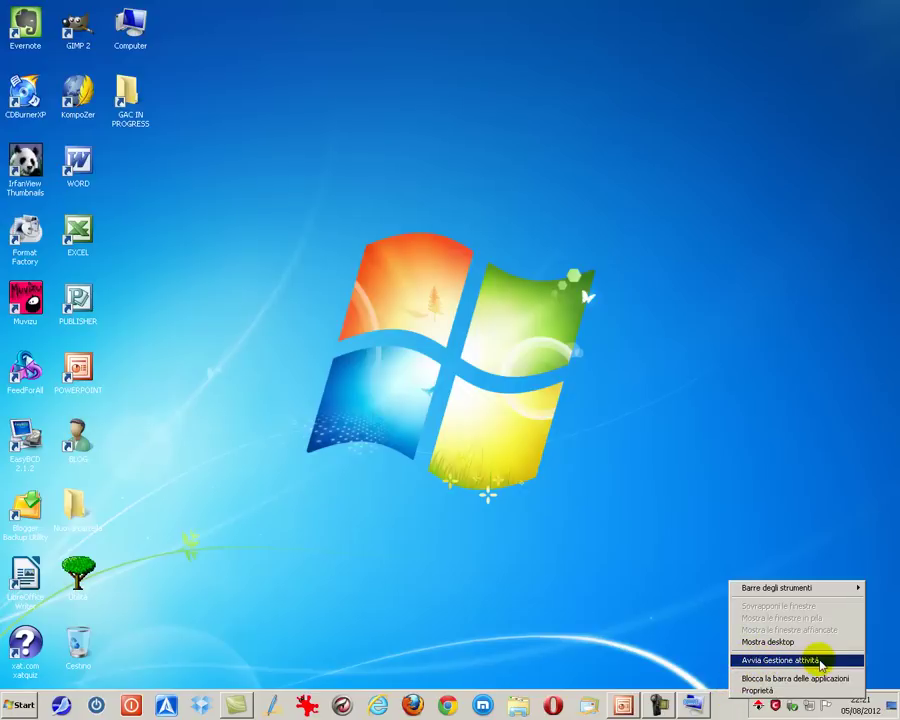
{"action": "left_click", "coordinate": [754, 661]}
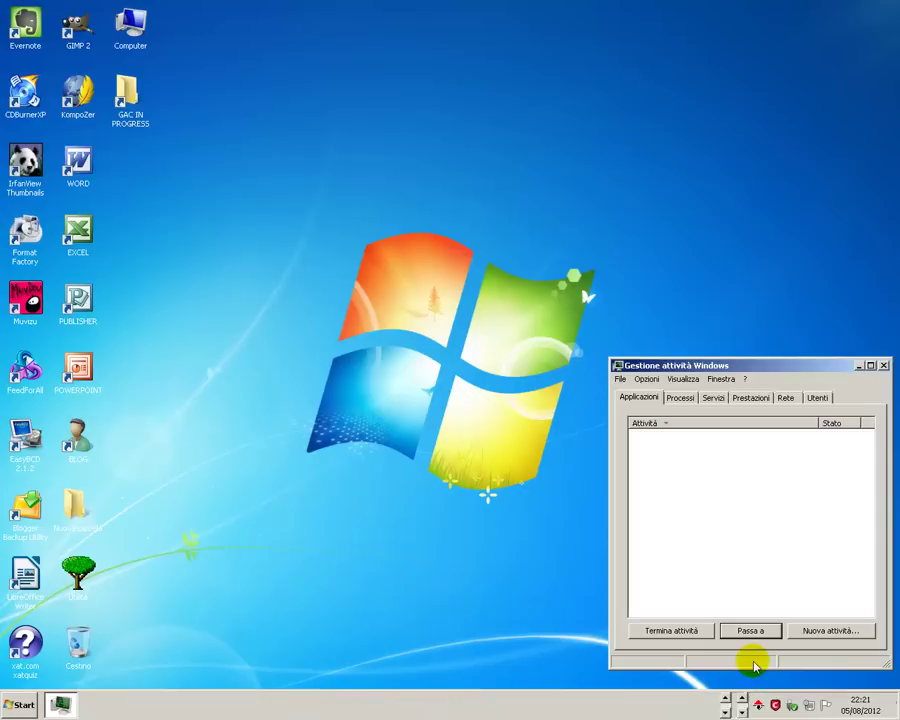
{"action": "left_click", "coordinate": [884, 367]}
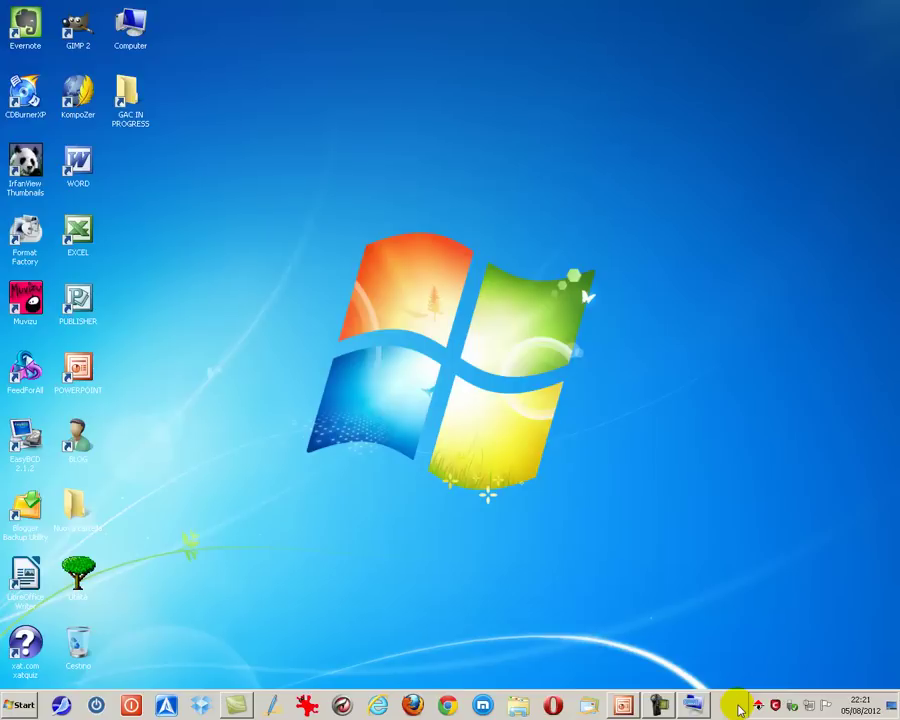
- Restore the on-screen keyboard and use it to launch Task Manager
{"action": "left_click", "coordinate": [690, 706]}
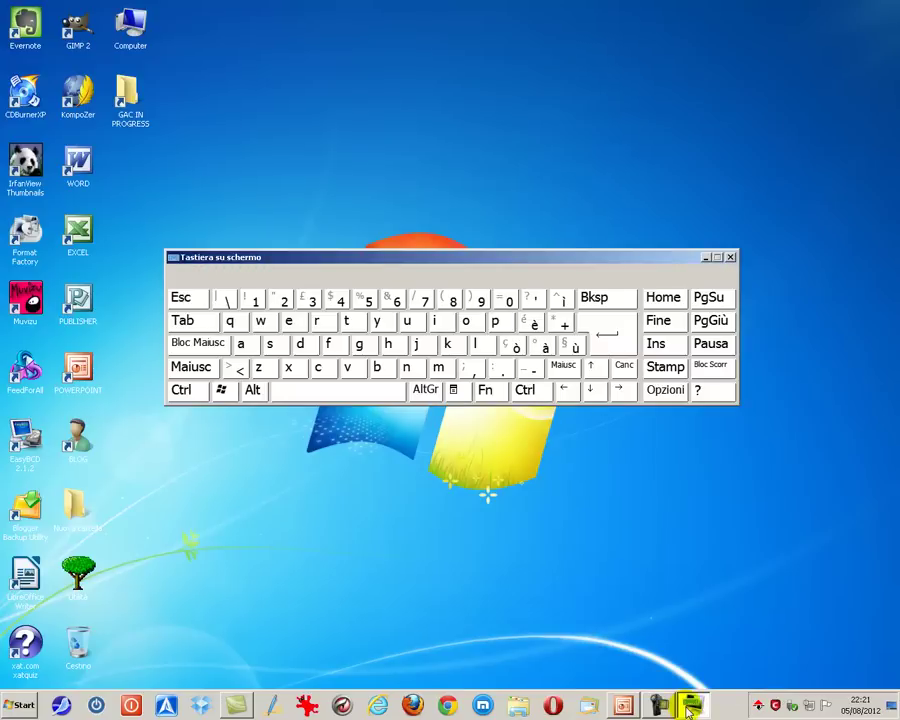
{"action": "left_click", "coordinate": [201, 422]}
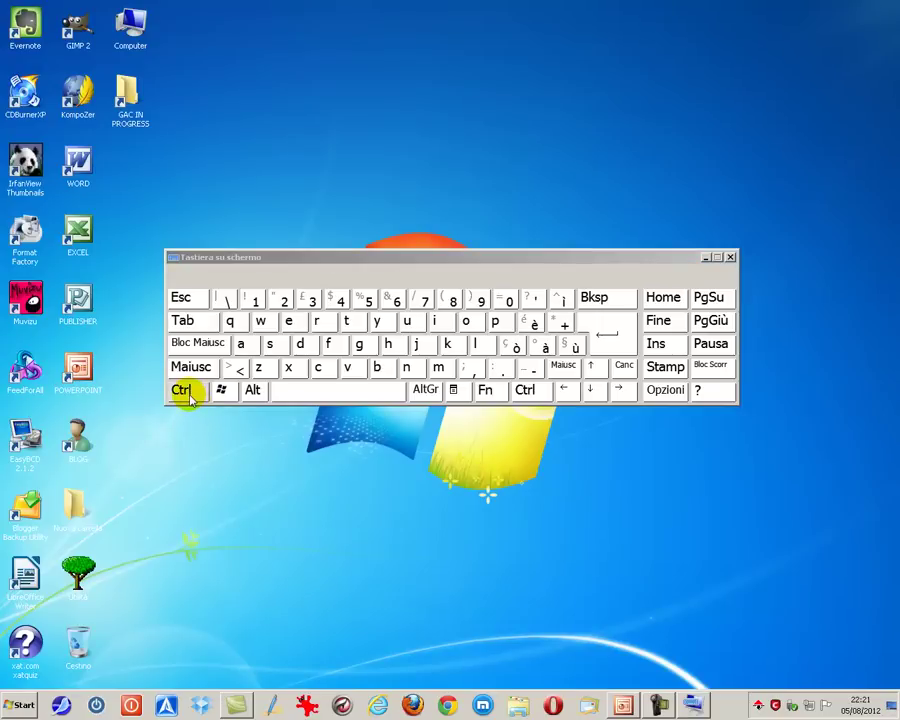
{"action": "left_click", "coordinate": [186, 391]}
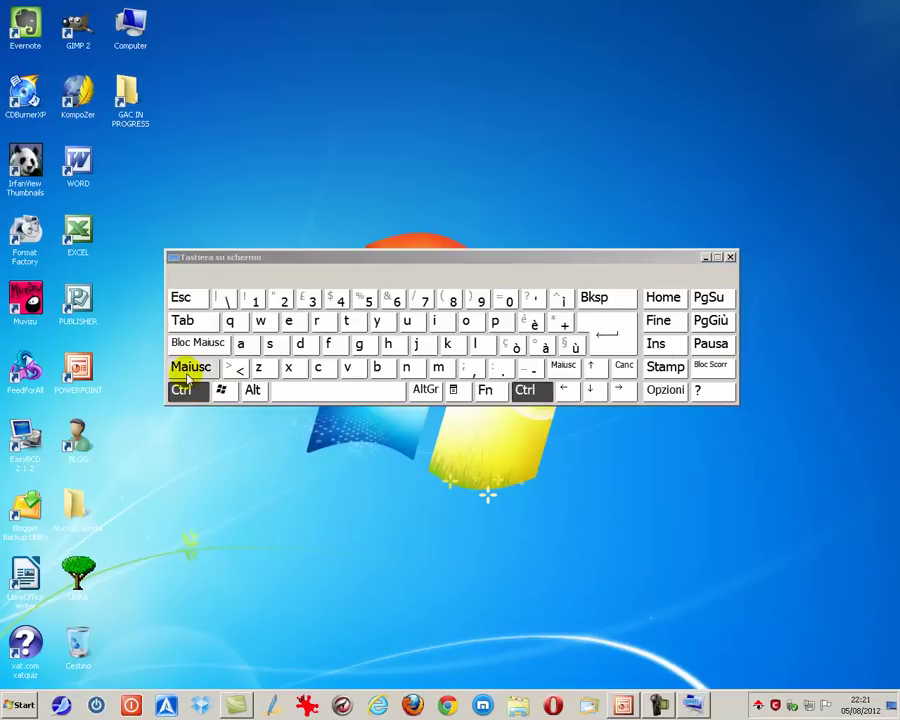
{"action": "left_click", "coordinate": [190, 367]}
{"action": "left_click", "coordinate": [181, 299]}
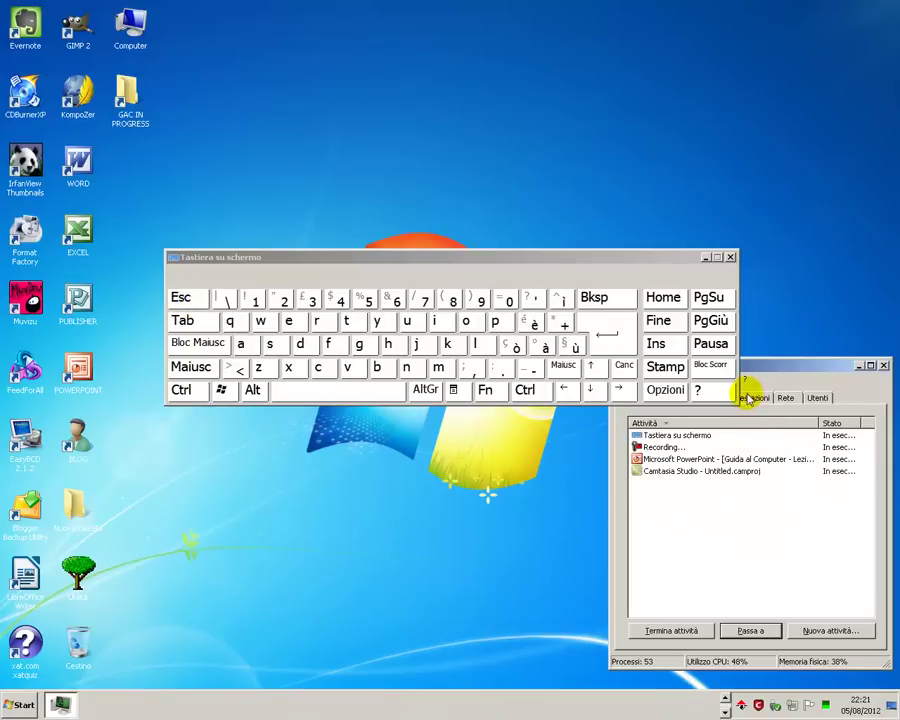
- Minimize the on-screen keyboard and move the Task Manager window to the centre of the desktop
{"action": "left_click", "coordinate": [706, 258]}
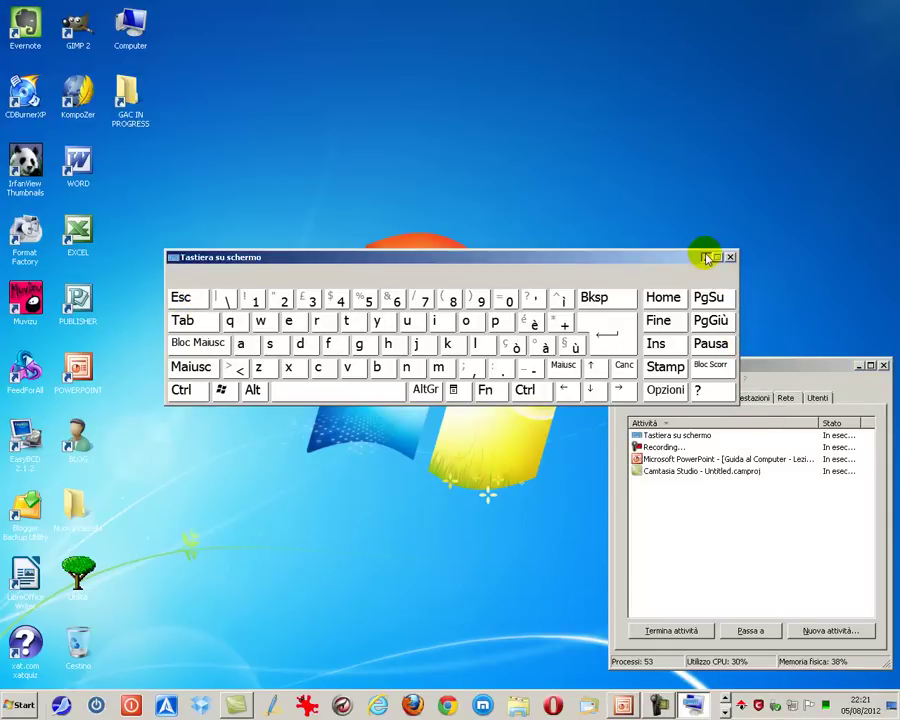
{"action": "left_click", "coordinate": [705, 256]}
{"action": "left_click_drag", "start_coordinate": [754, 362], "coordinate": [456, 217]}
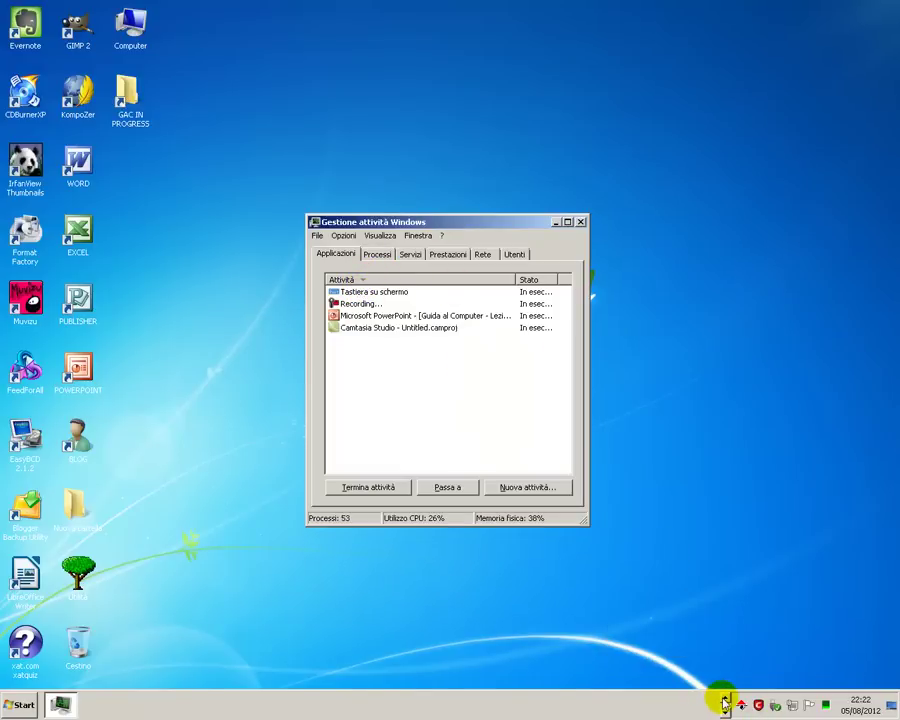
- Select each running application in Task Manager in turn, from Tastiera su schermo to Camtasia Studio
{"action": "left_click", "coordinate": [352, 293]}
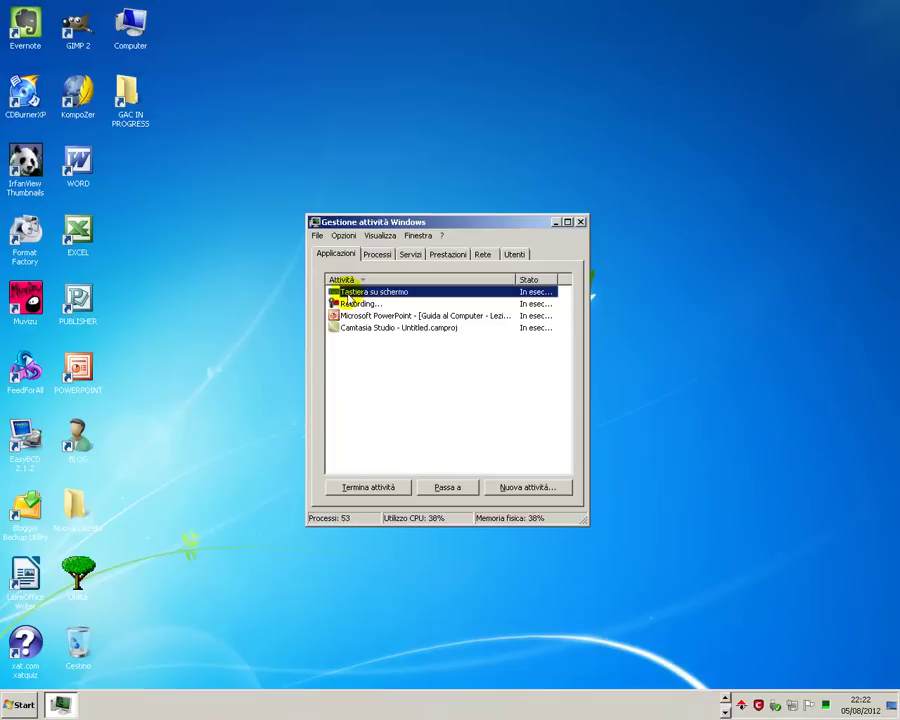
{"action": "left_click", "coordinate": [368, 304]}
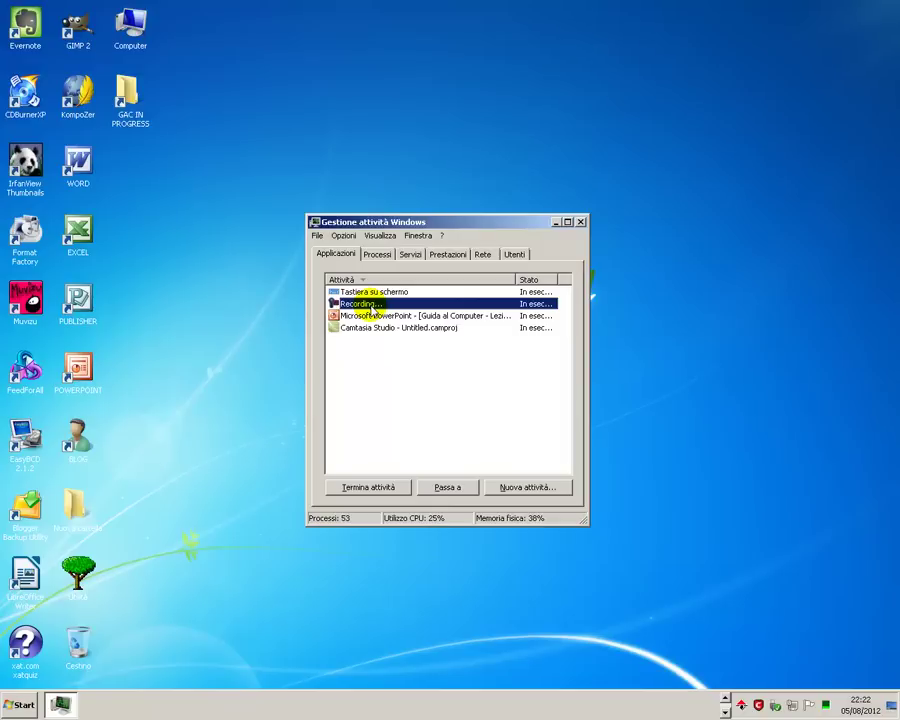
{"action": "left_click", "coordinate": [372, 316]}
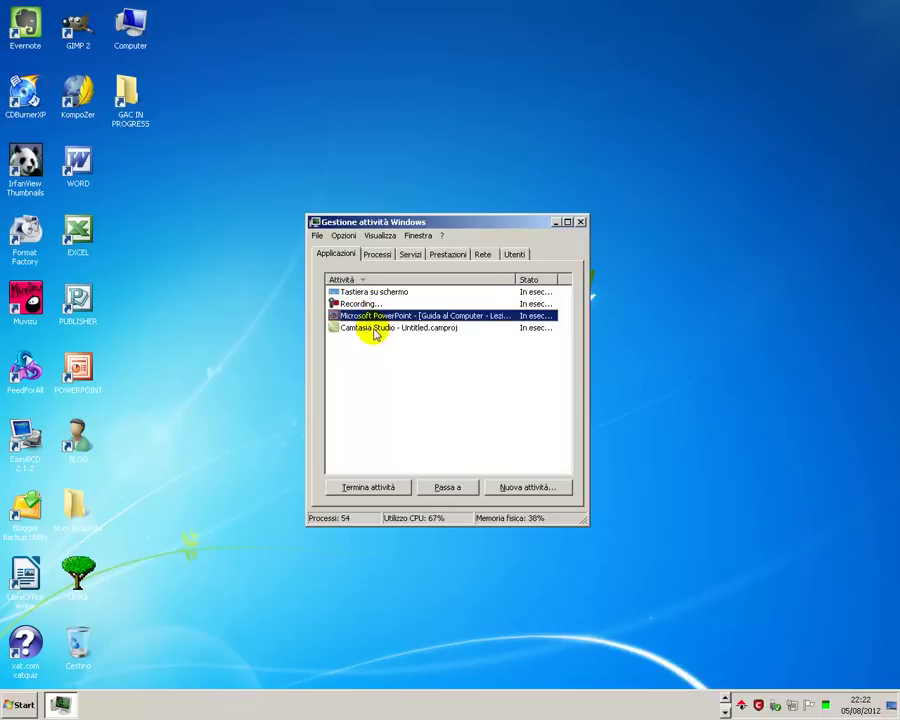
{"action": "left_click", "coordinate": [375, 328]}
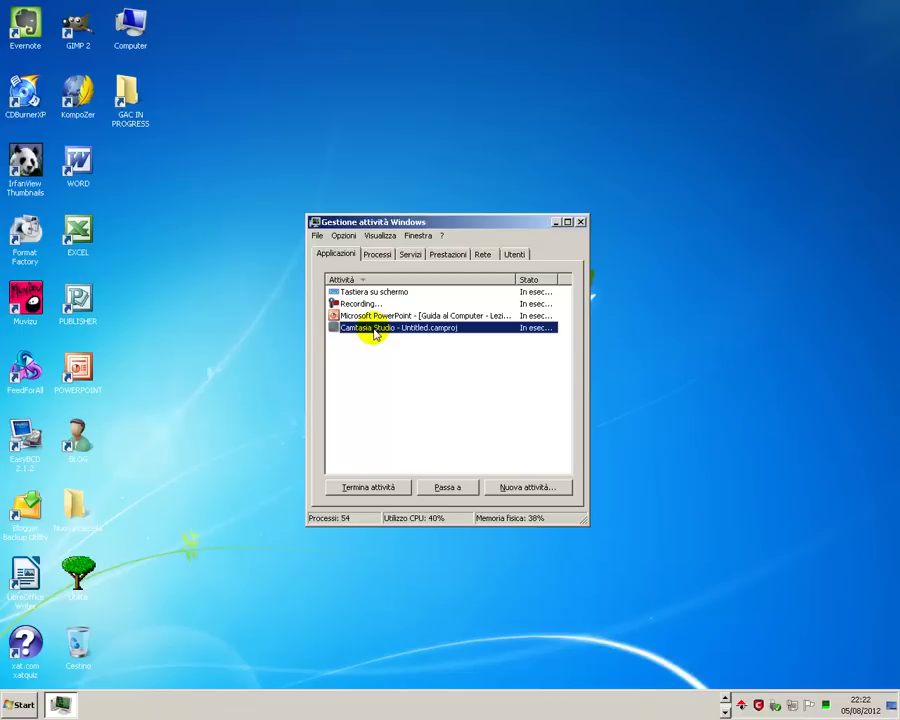
- Launch IrfanView, select its entry among the running applications, and move Task Manager beside the IrfanView window
{"action": "left_click", "coordinate": [725, 703]}
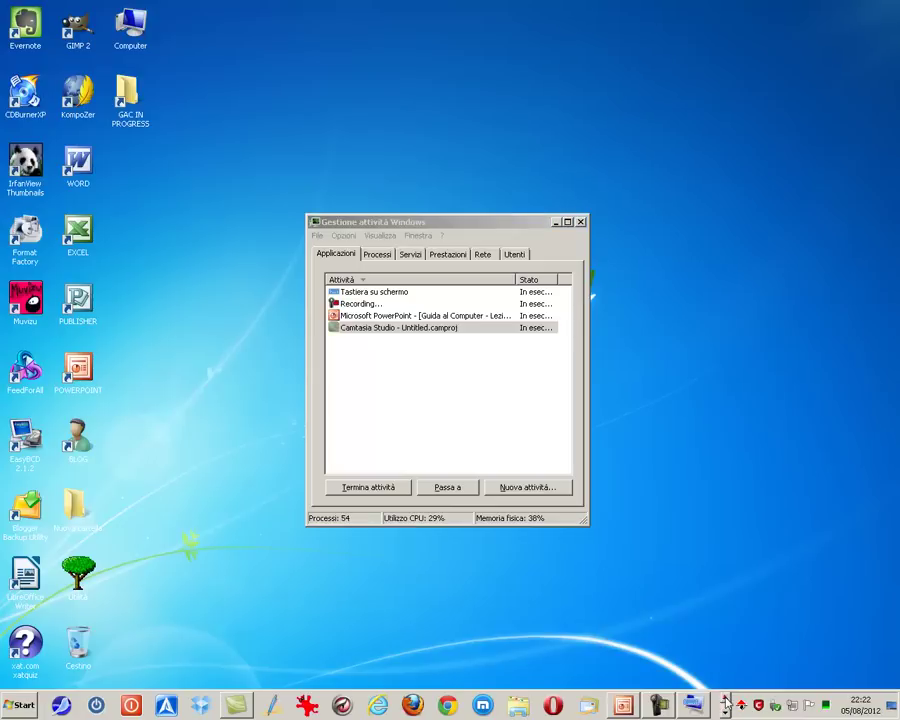
{"action": "left_click", "coordinate": [311, 705]}
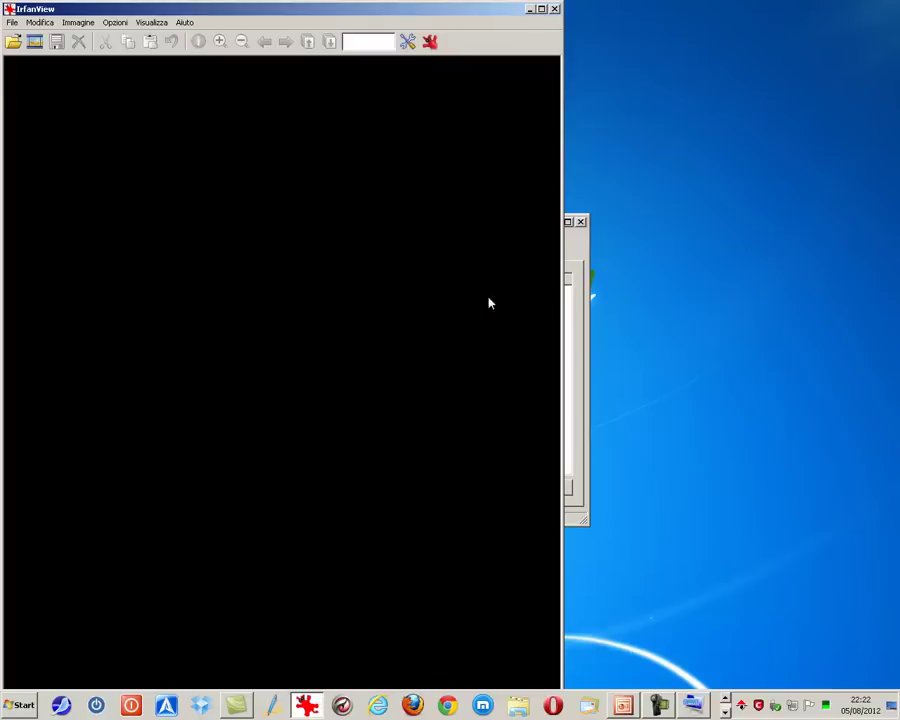
{"action": "left_click", "coordinate": [577, 257]}
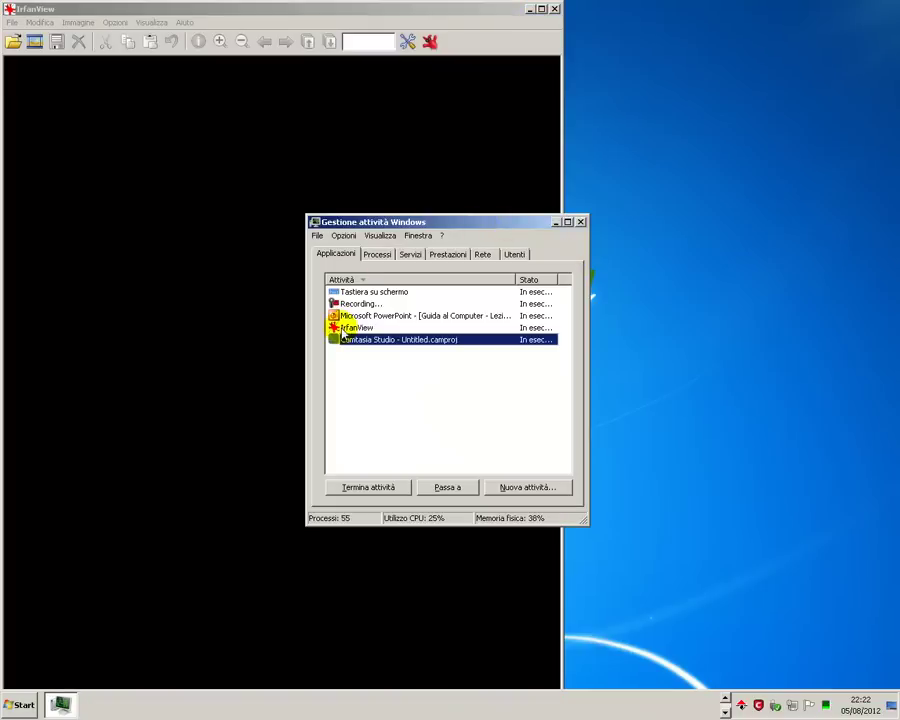
{"action": "left_click", "coordinate": [342, 330]}
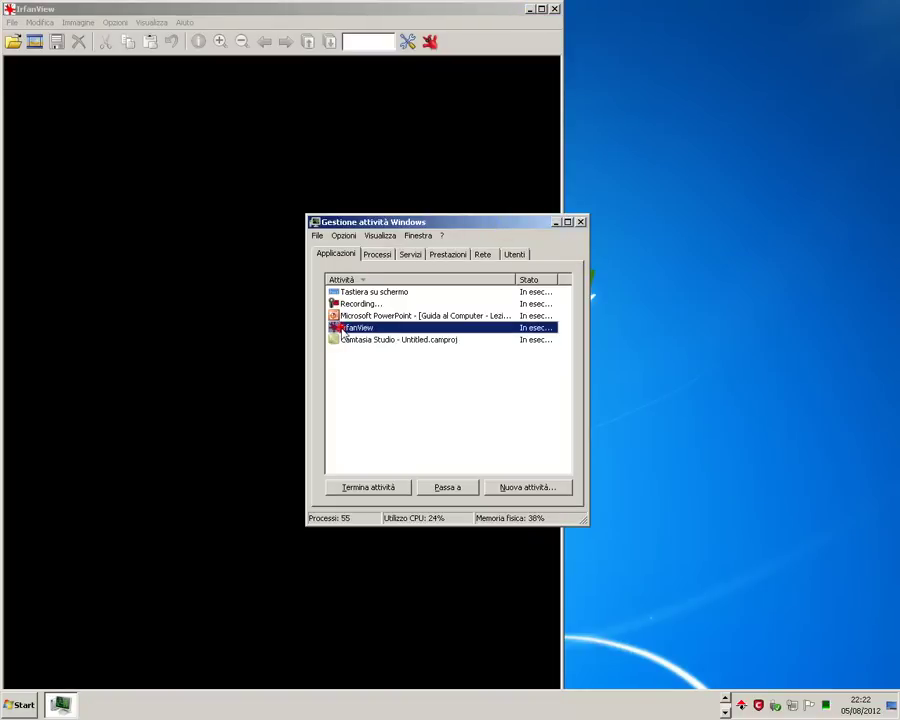
{"action": "left_click", "coordinate": [727, 700]}
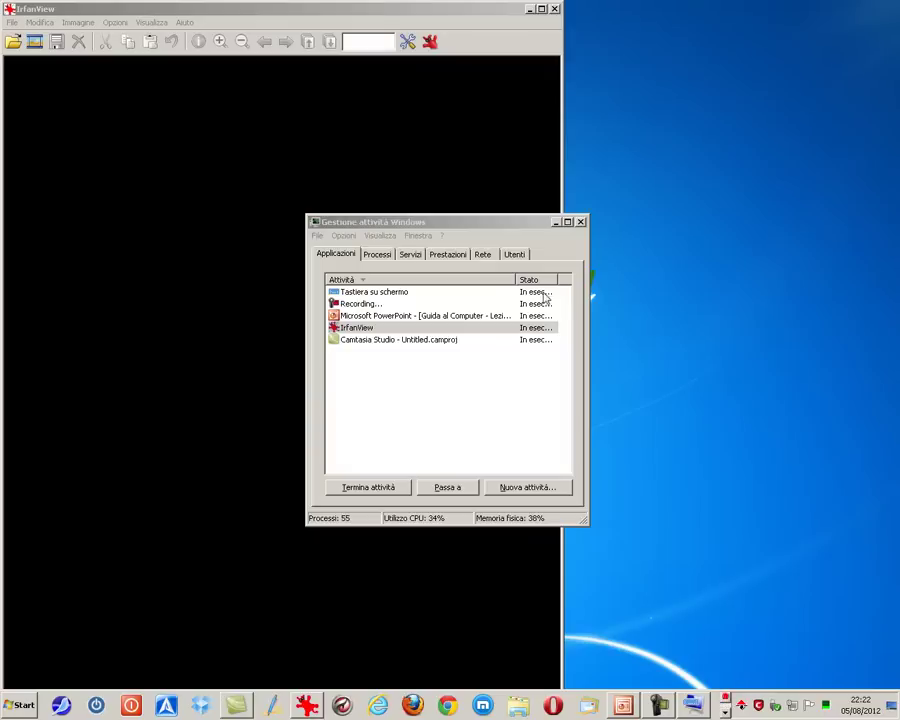
{"action": "left_click_drag", "start_coordinate": [489, 226], "coordinate": [751, 270]}
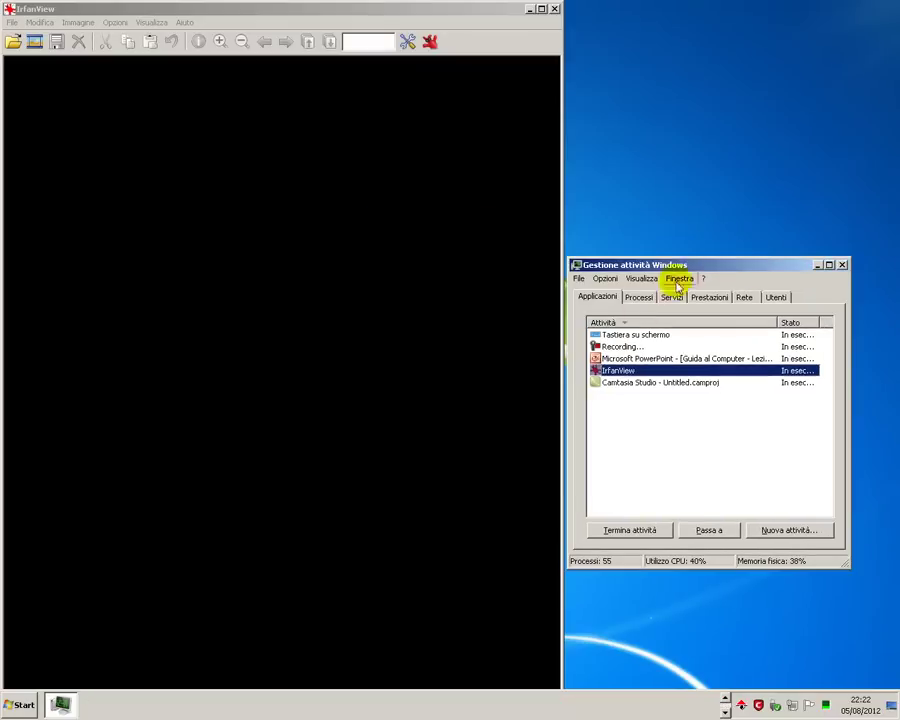
- Open a Windows Explorer window on Raccolte and select its entry among the running applications in Task Manager
{"action": "left_click", "coordinate": [725, 698]}
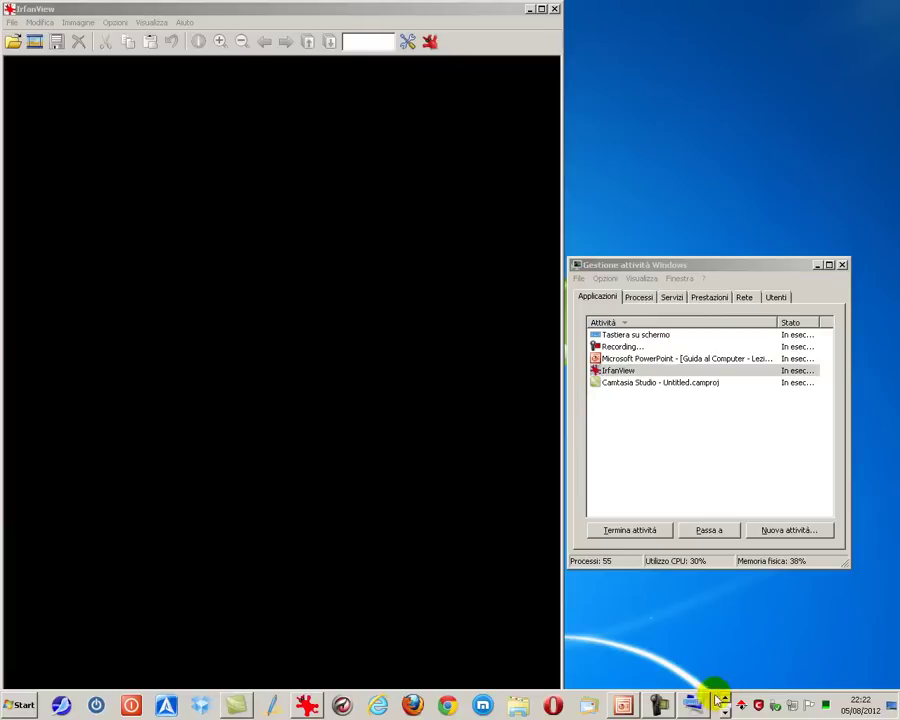
{"action": "left_click", "coordinate": [519, 706]}
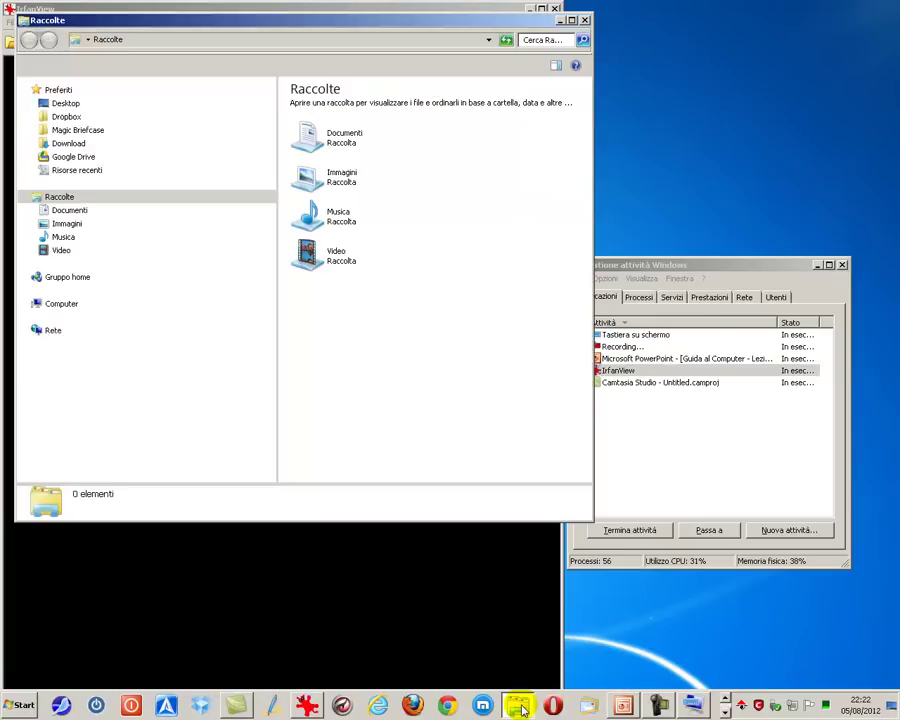
{"action": "left_click_drag", "start_coordinate": [670, 265], "coordinate": [647, 281]}
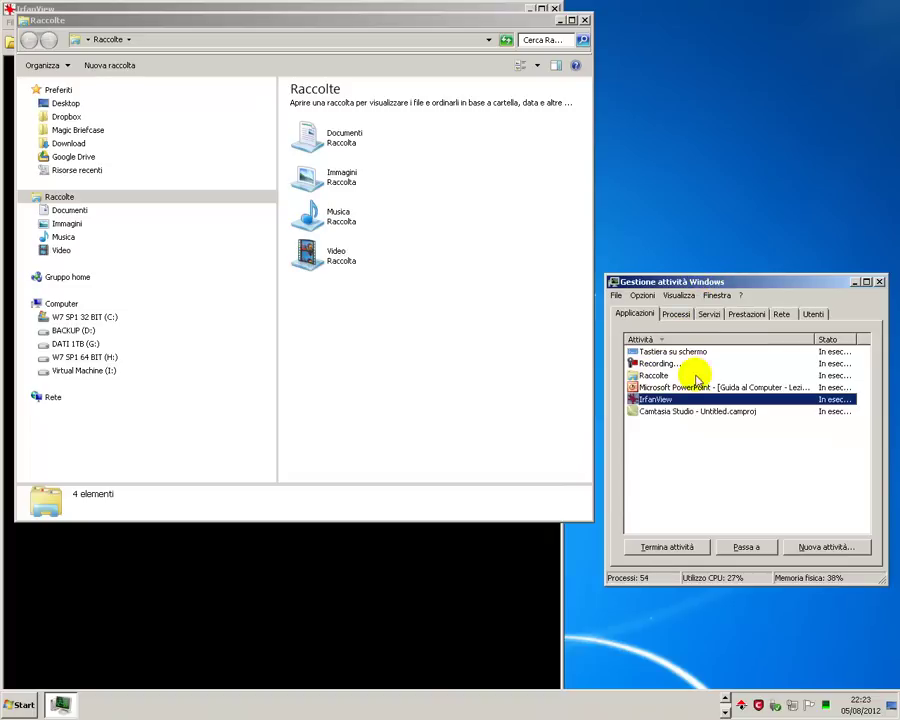
{"action": "left_click", "coordinate": [648, 377]}
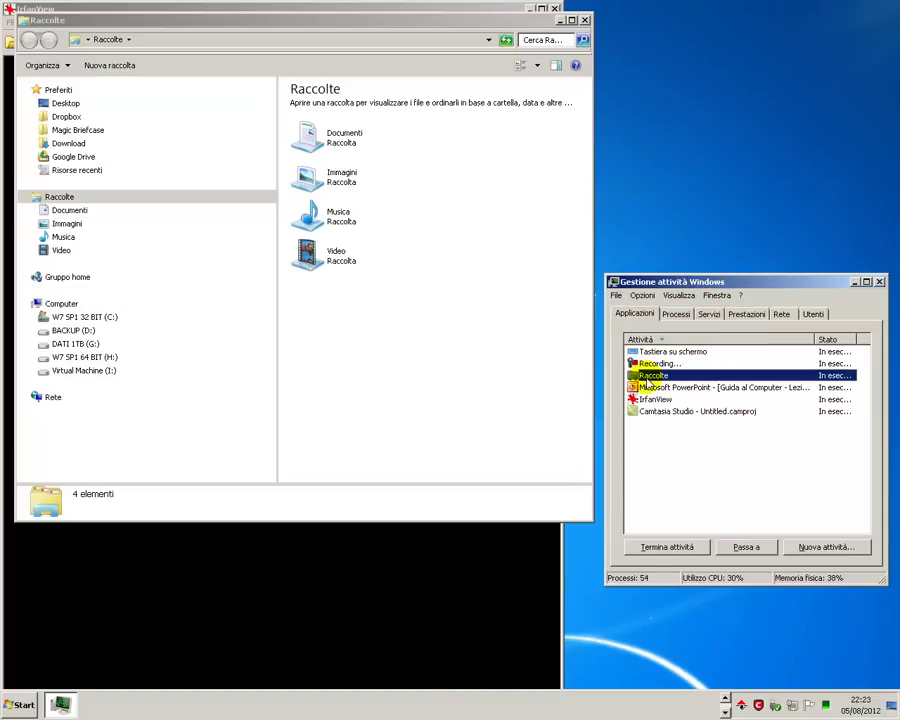
- Close the Raccolte and IrfanView windows and move Task Manager back to the centre of the desktop
{"action": "left_click", "coordinate": [586, 20]}
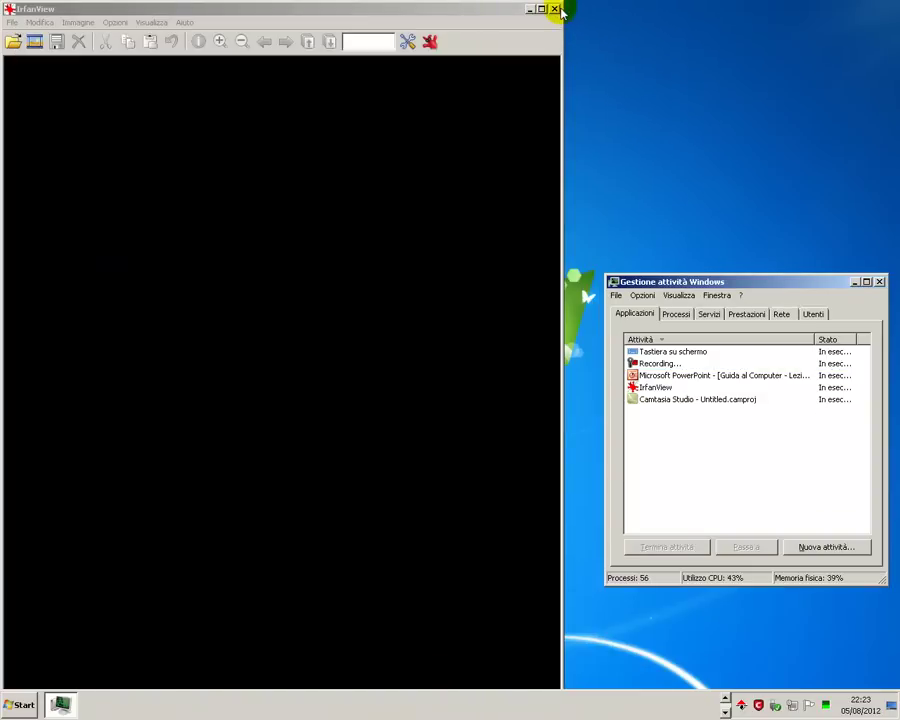
{"action": "left_click", "coordinate": [556, 10]}
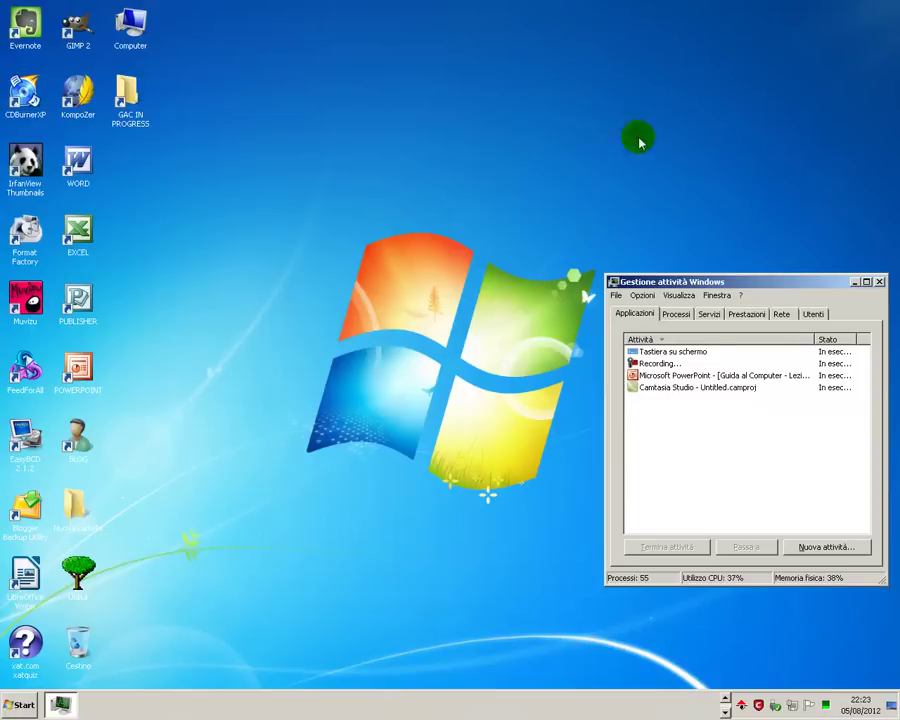
{"action": "left_click_drag", "start_coordinate": [688, 283], "coordinate": [390, 230]}
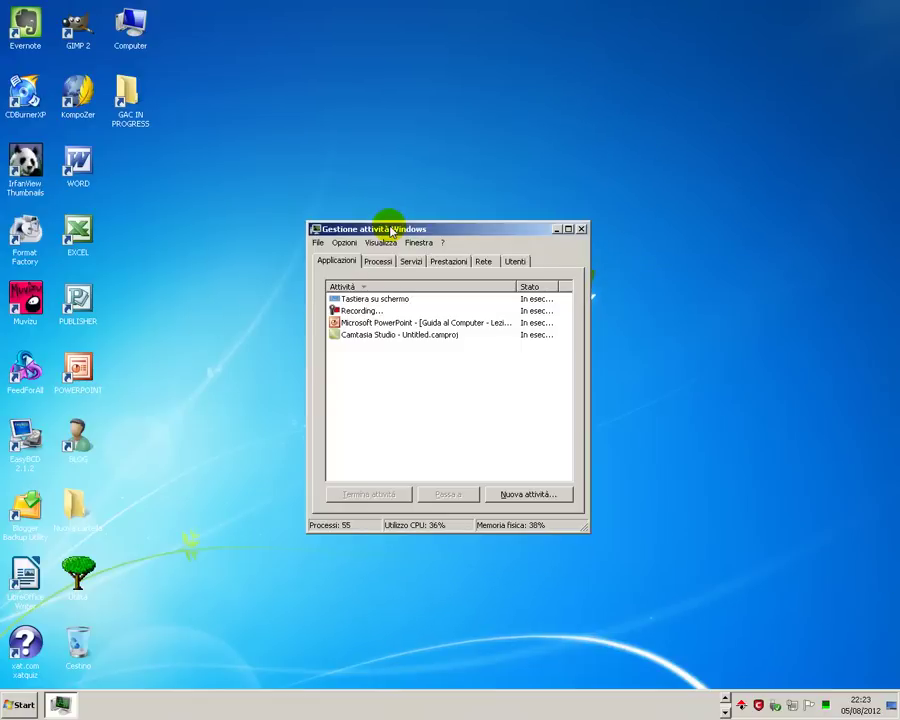
- Maximize Task Manager and fit the Stato and Attività columns to their contents
{"action": "left_click", "coordinate": [569, 229]}
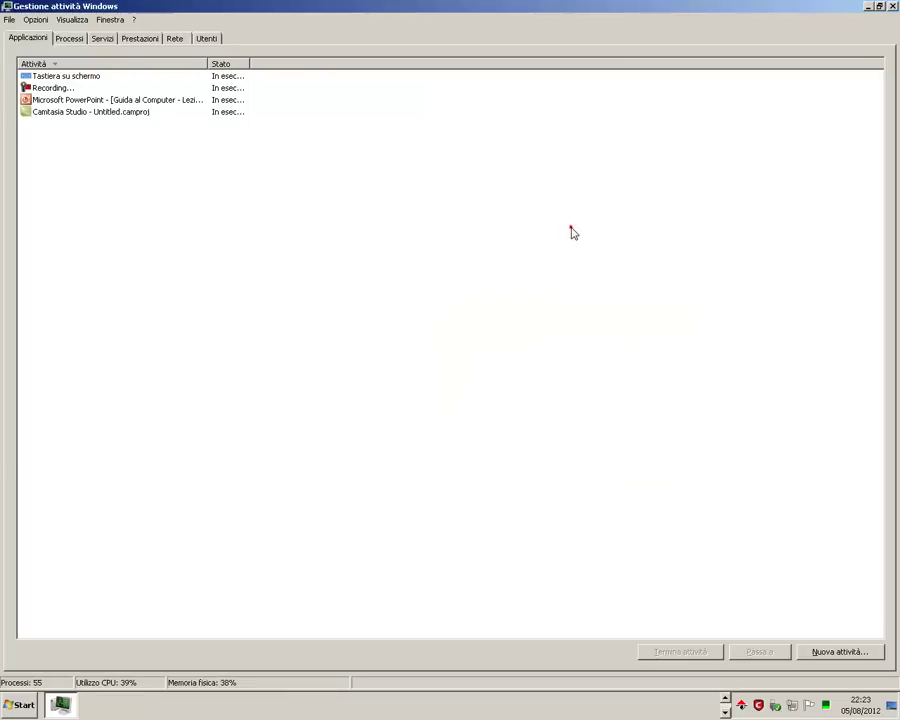
{"action": "double_click", "coordinate": [249, 64]}
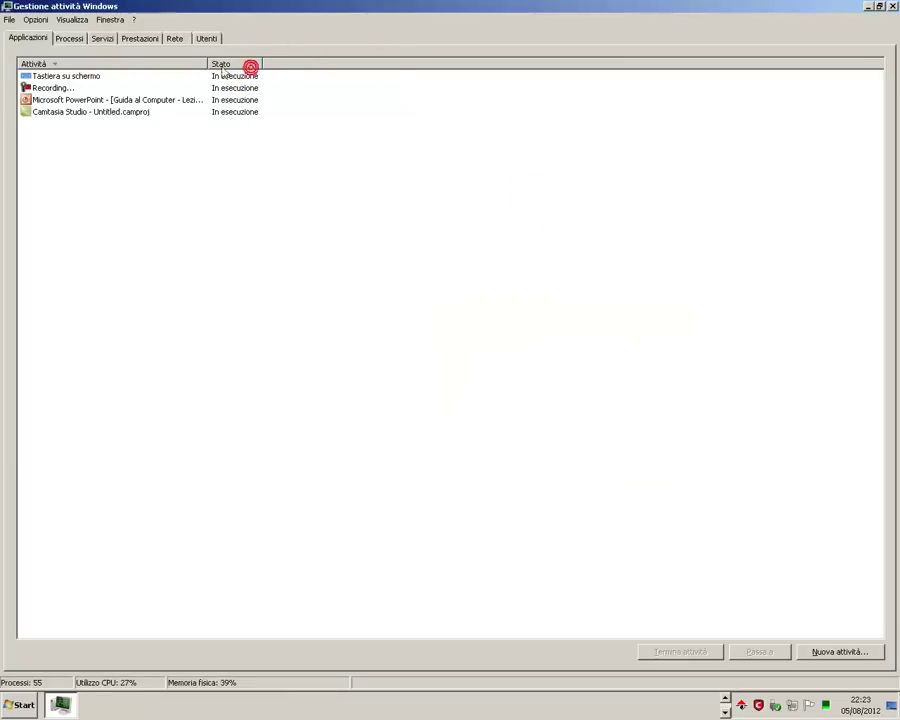
{"action": "double_click", "coordinate": [207, 64]}
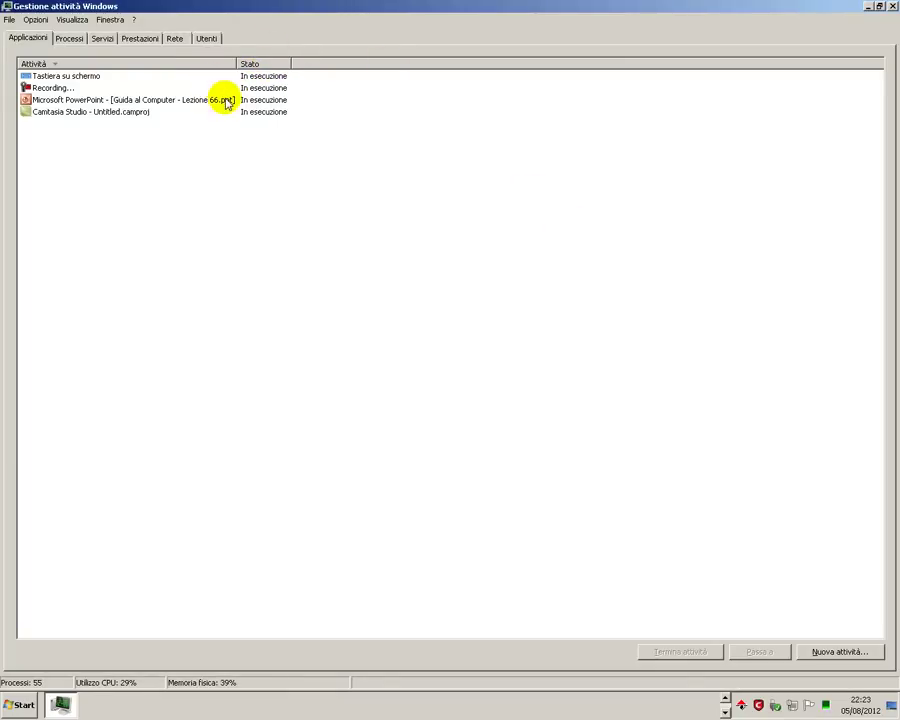
- Reverse the Attività sort order of the application list and restore it
{"action": "left_click", "coordinate": [62, 66]}
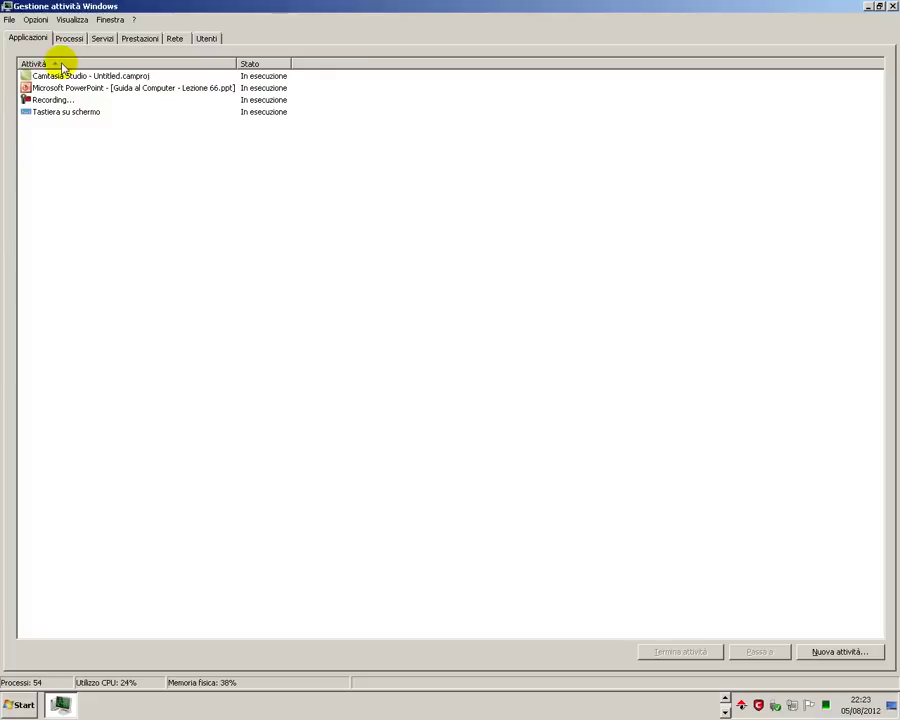
{"action": "left_click", "coordinate": [59, 66]}
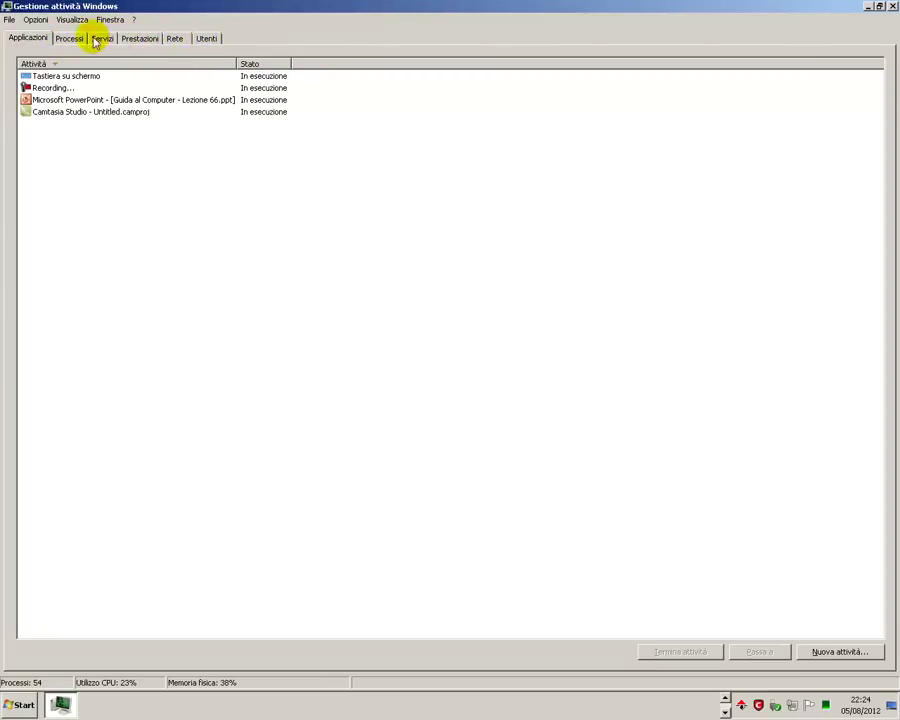
- Exit Task Manager with Esci da Gestione attività, reopen it and maximize its window
{"action": "left_click", "coordinate": [8, 22]}
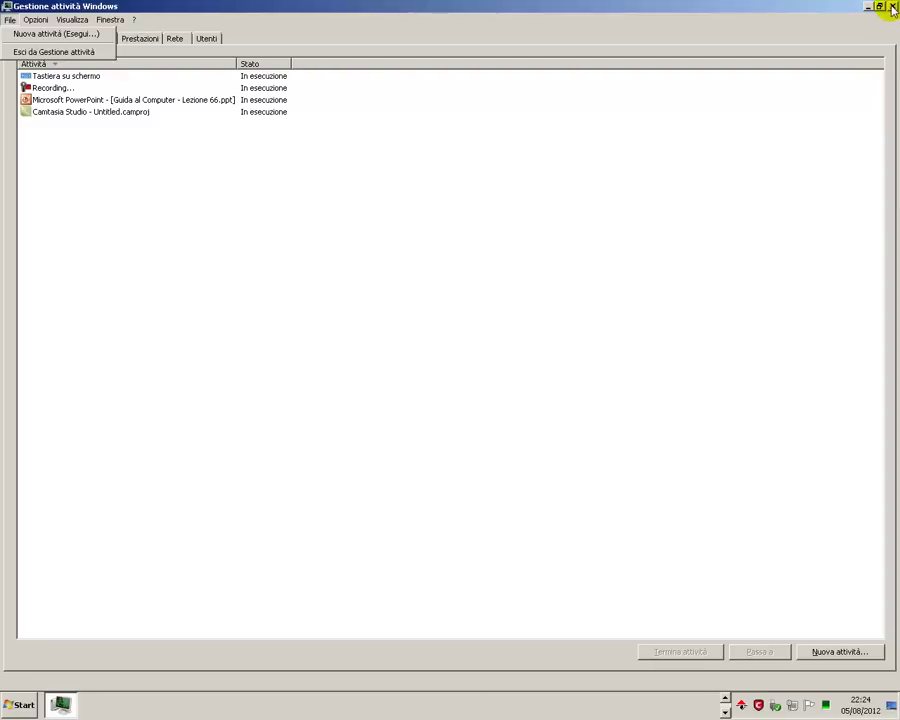
{"action": "left_click", "coordinate": [17, 52]}
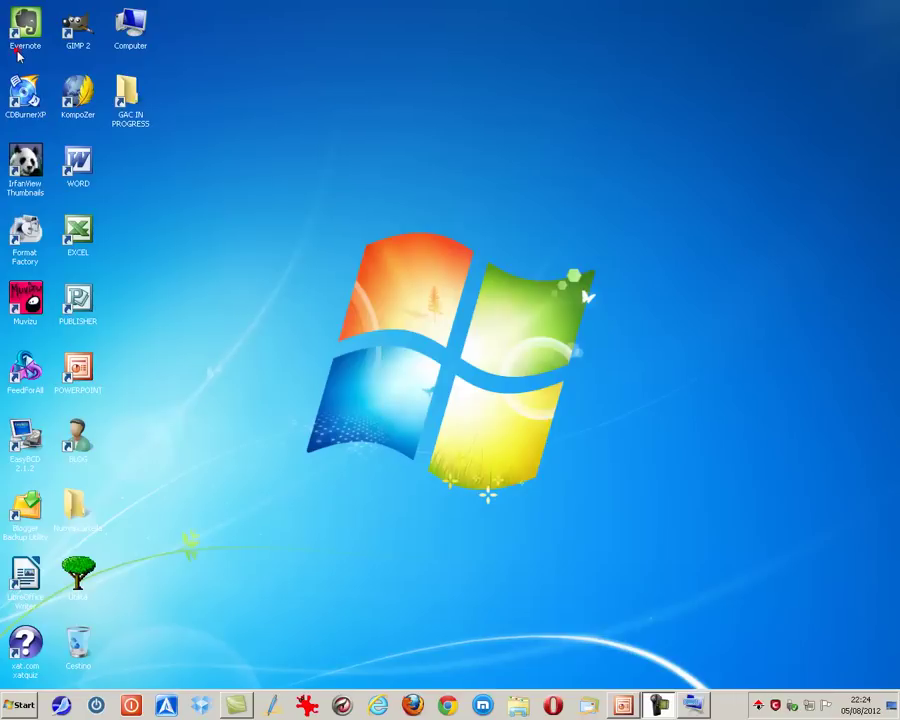
{"action": "key", "text": "ctrl+shift+Escape"}
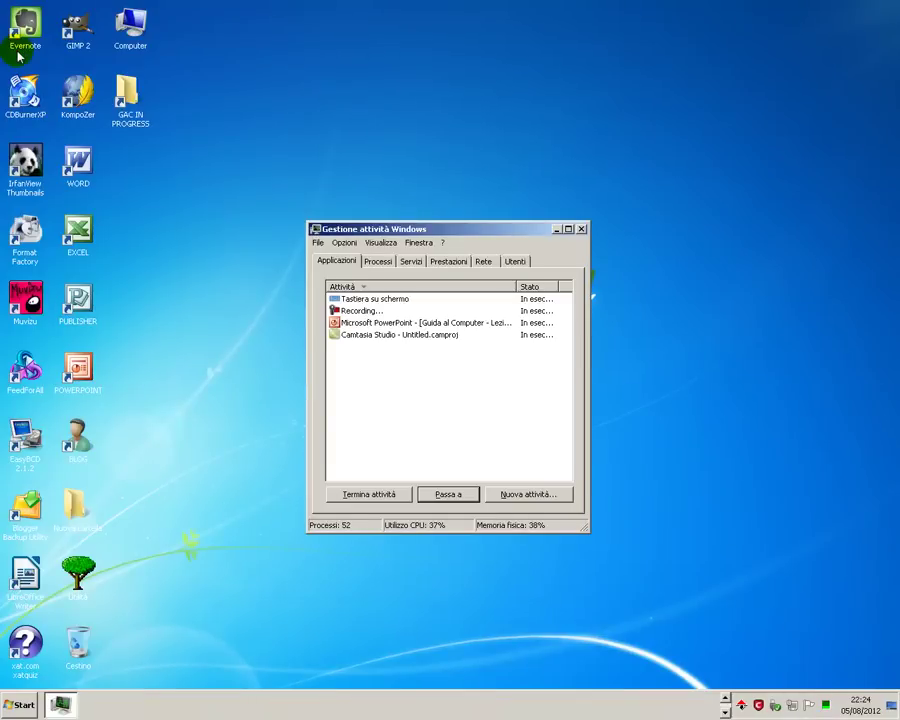
{"action": "left_click", "coordinate": [568, 230]}
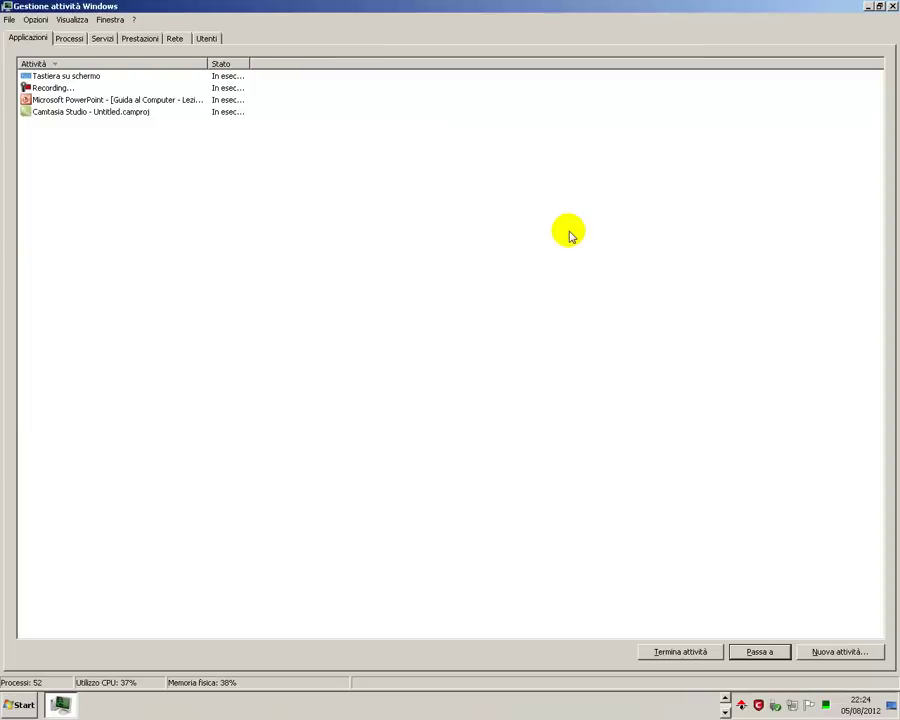
- Fit the Stato and Attività columns to the width of their contents
{"action": "double_click", "coordinate": [251, 63]}
{"action": "double_click", "coordinate": [206, 63]}
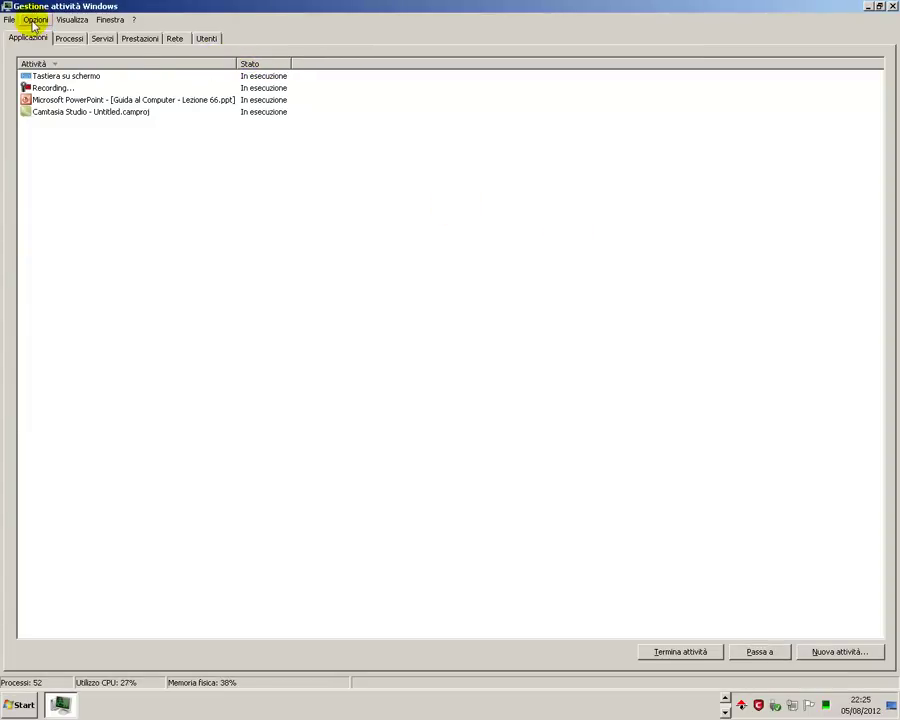
- Examine the Opzioni, Visualizza and Finestra commands, including the Velocità aggiornamento choices, without applying any
{"action": "left_click", "coordinate": [34, 21]}
{"action": "mouse_move", "coordinate": [70, 22]}
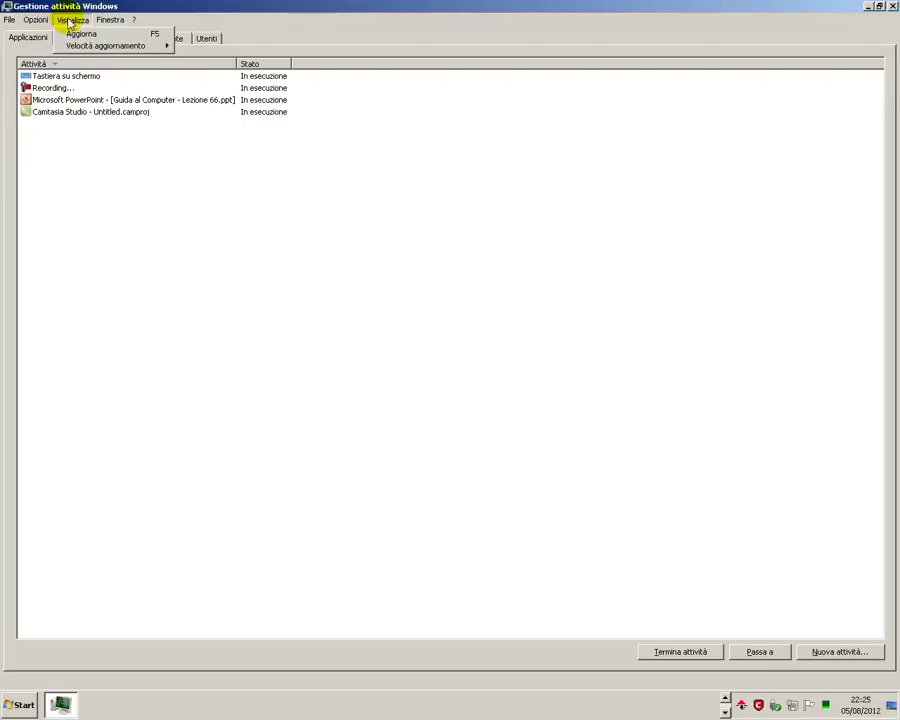
{"action": "mouse_move", "coordinate": [101, 22]}
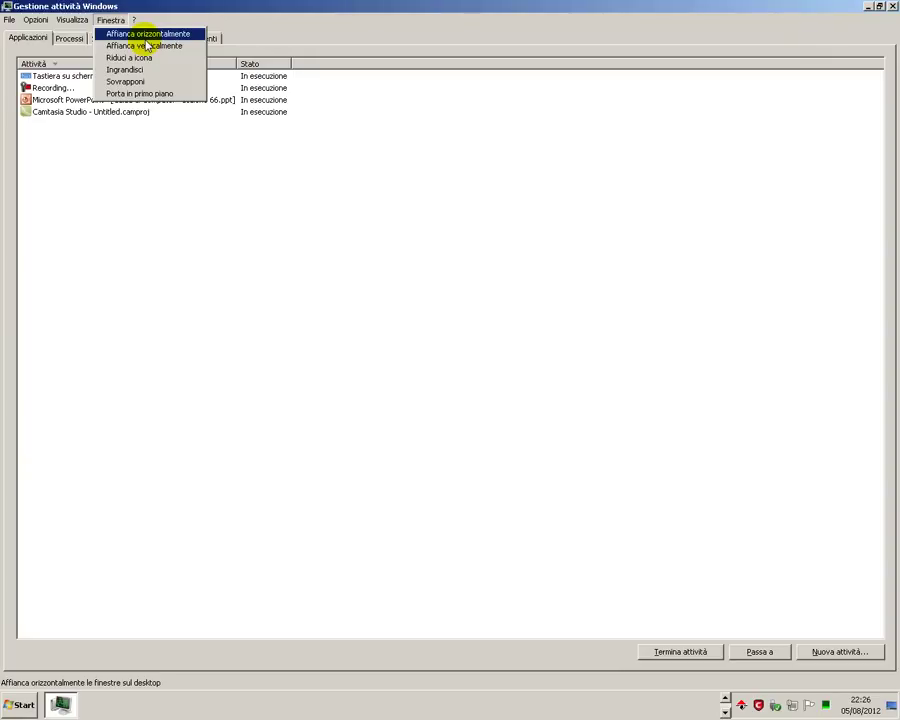
{"action": "mouse_move", "coordinate": [66, 20]}
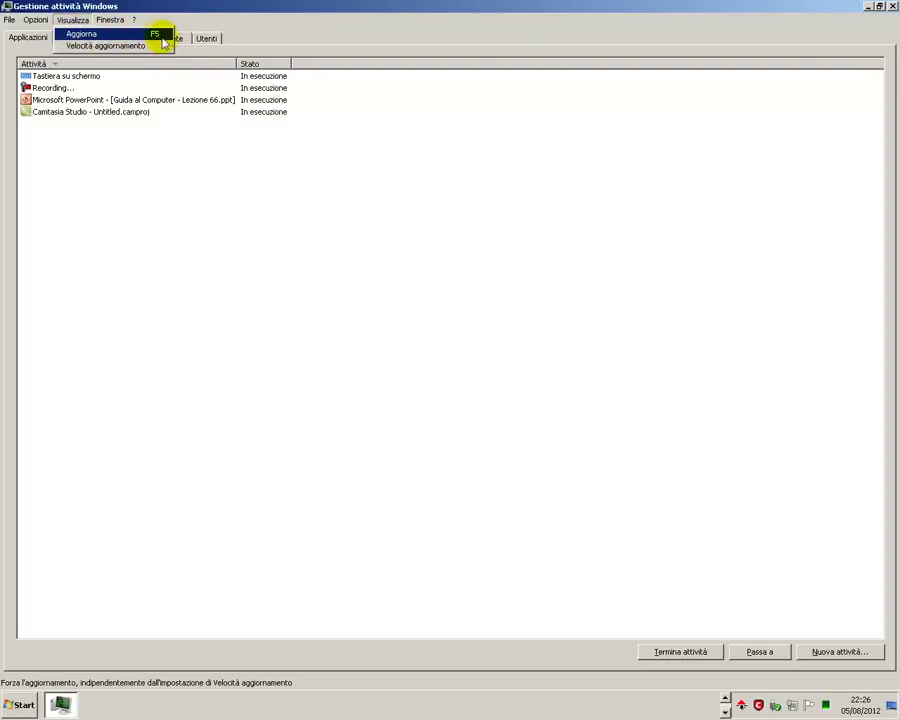
{"action": "mouse_move", "coordinate": [165, 50]}
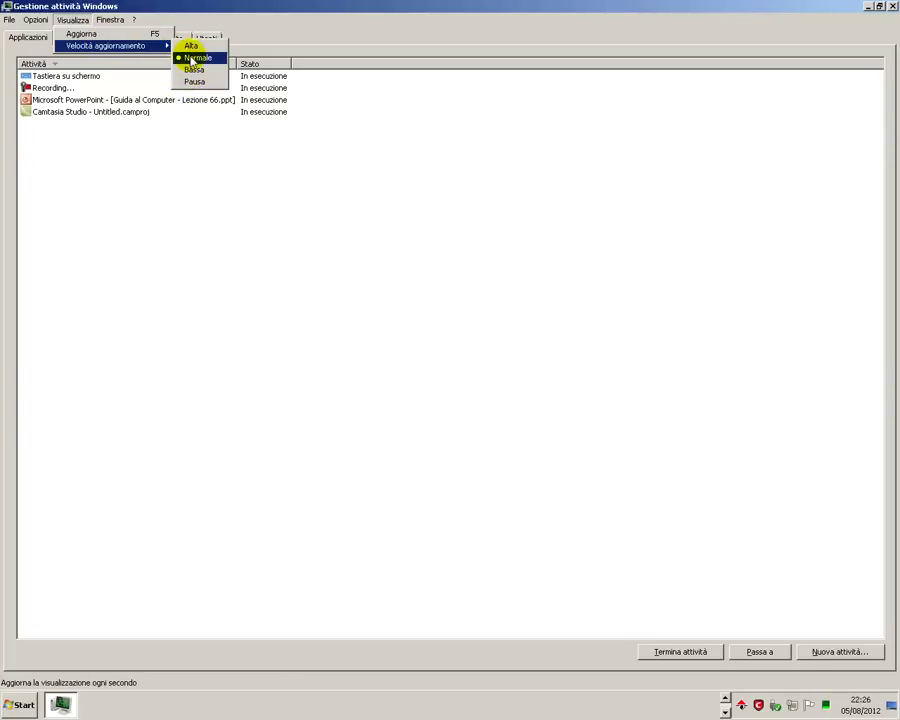
{"action": "left_click", "coordinate": [280, 49]}
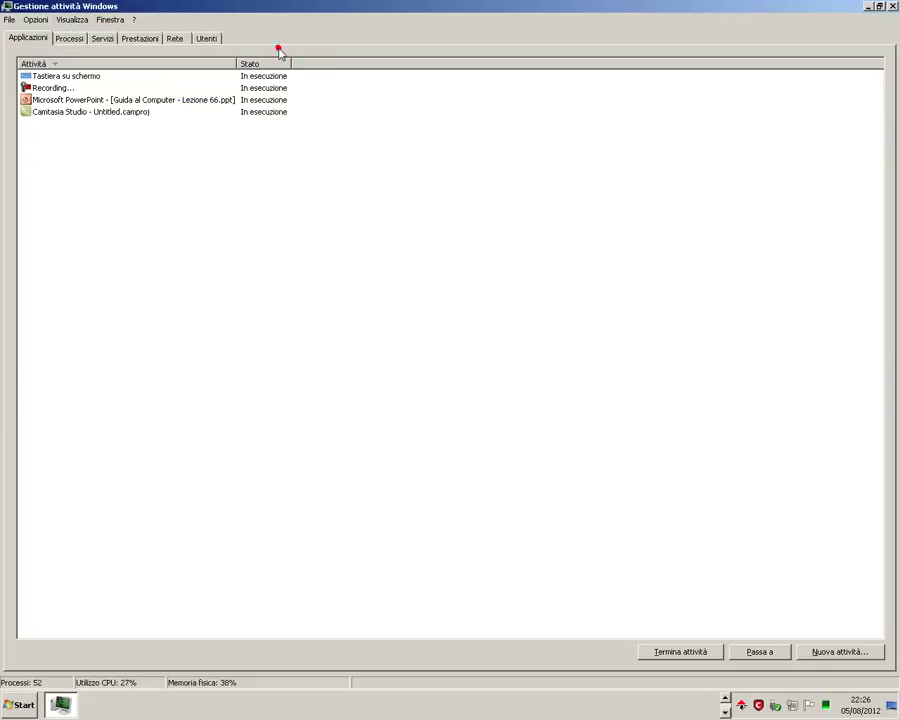
- Select each running application in turn and display the commands available for Tastiera su schermo
{"action": "left_click", "coordinate": [55, 77]}
{"action": "left_click", "coordinate": [54, 88]}
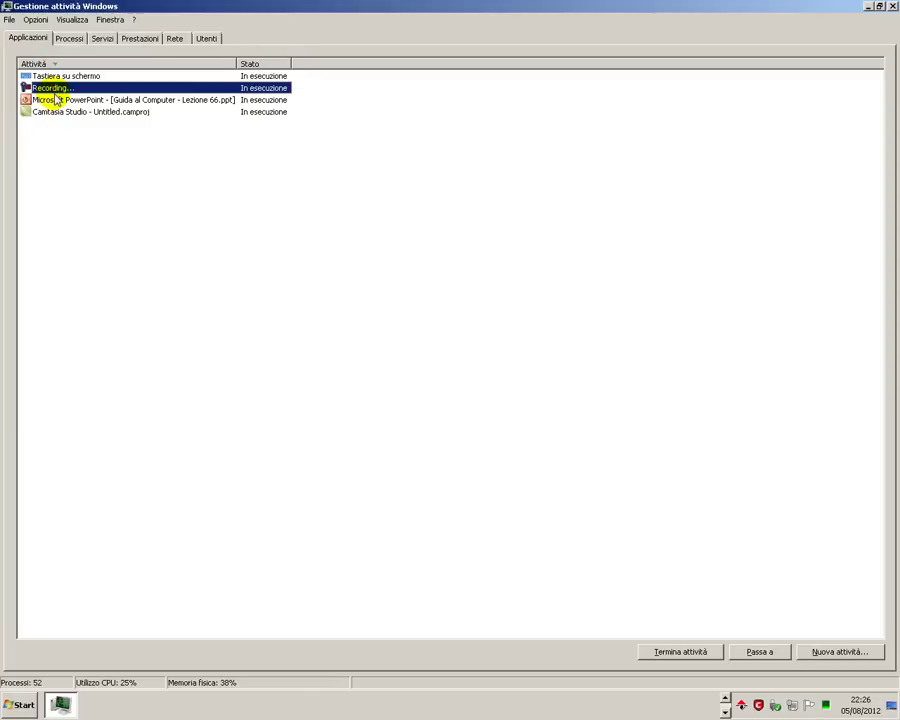
{"action": "left_click", "coordinate": [42, 100]}
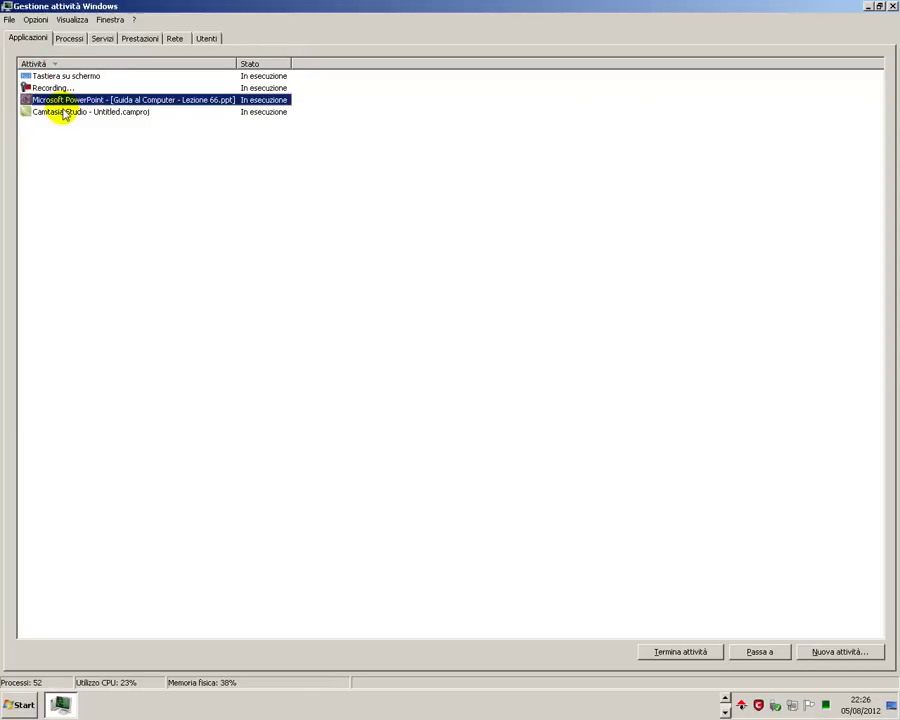
{"action": "left_click", "coordinate": [63, 113]}
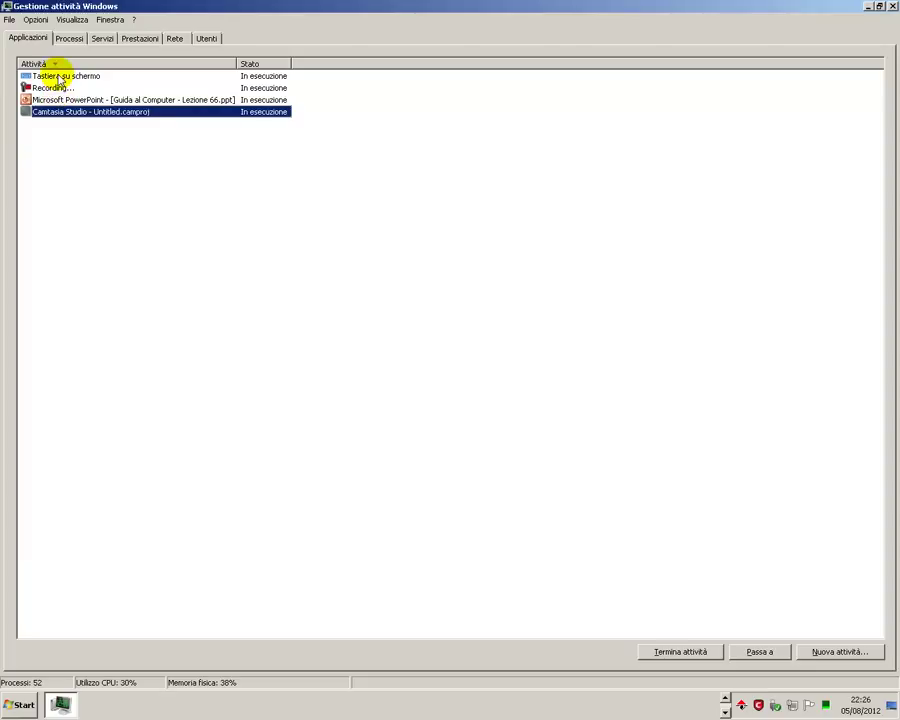
{"action": "right_click", "coordinate": [59, 80]}
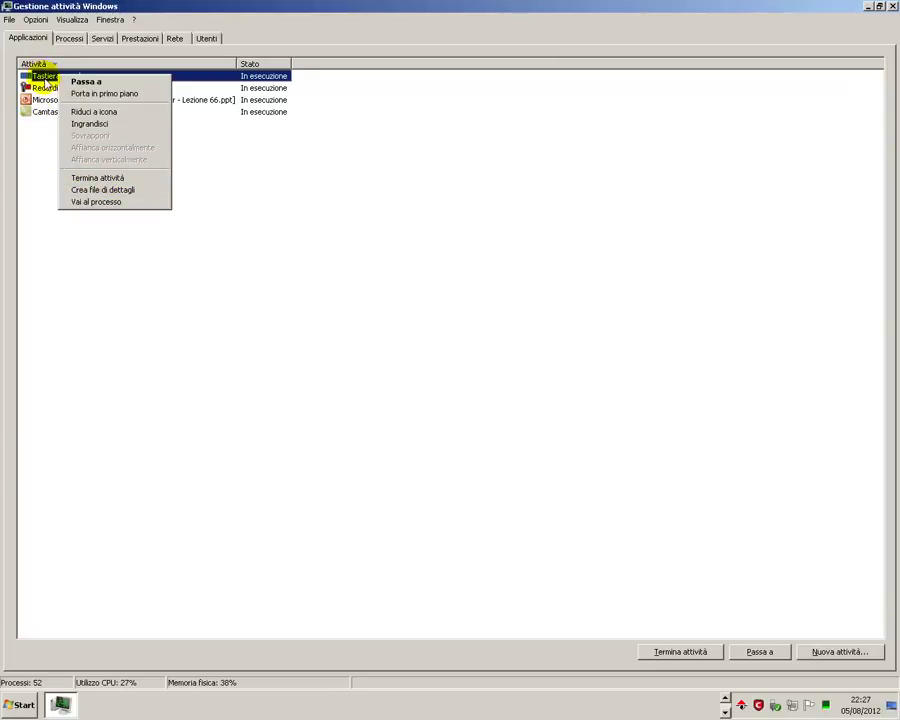
- Bring up the Tastiera su schermo window, restore Task Manager to its smaller size and place the keyboard above it
{"action": "left_click", "coordinate": [725, 699]}
{"action": "left_click", "coordinate": [695, 703]}
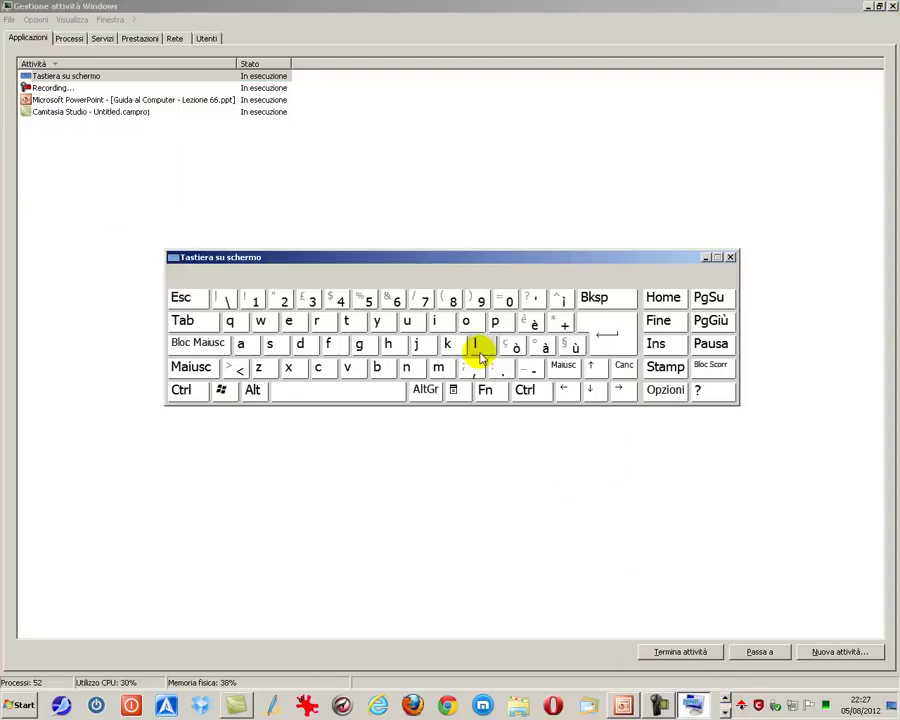
{"action": "left_click", "coordinate": [879, 6]}
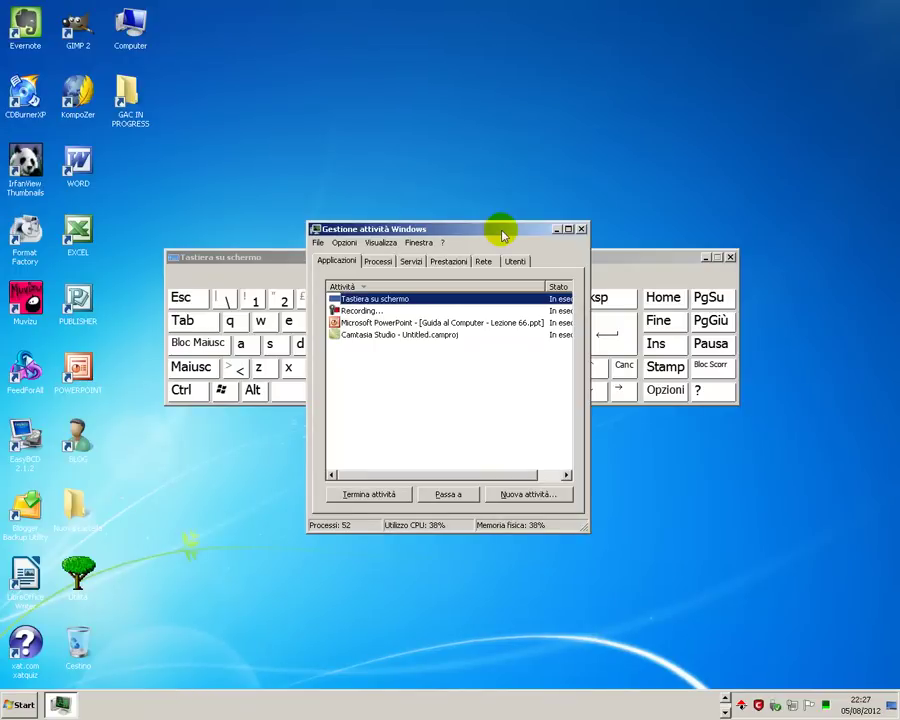
{"action": "left_click_drag", "start_coordinate": [600, 258], "coordinate": [618, 65]}
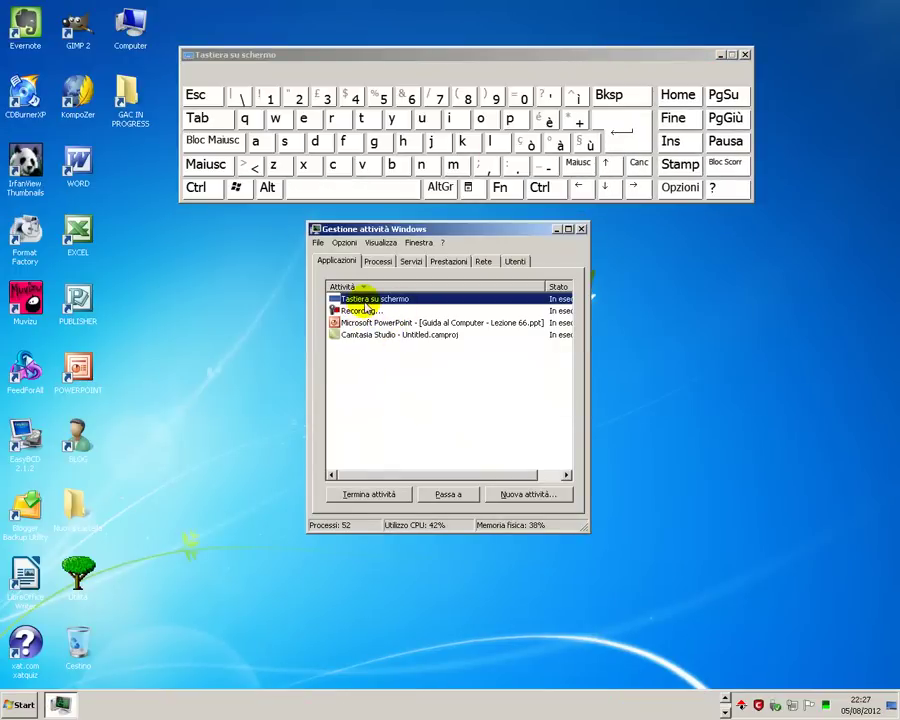
- End the Tastiera su schermo and Microsoft PowerPoint applications with Termina attività
{"action": "right_click", "coordinate": [366, 300]}
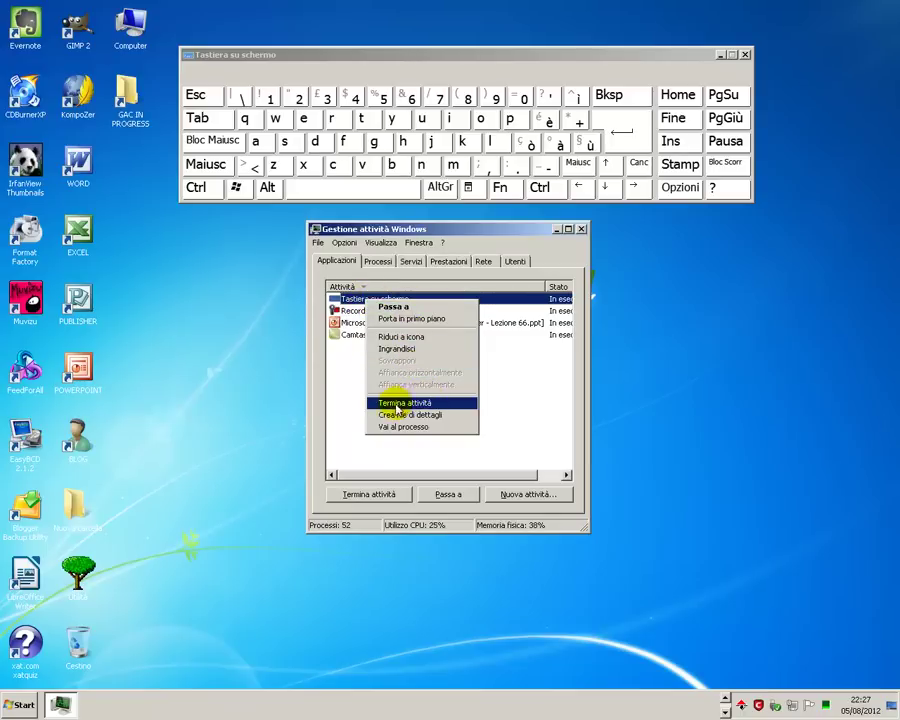
{"action": "left_click", "coordinate": [376, 499]}
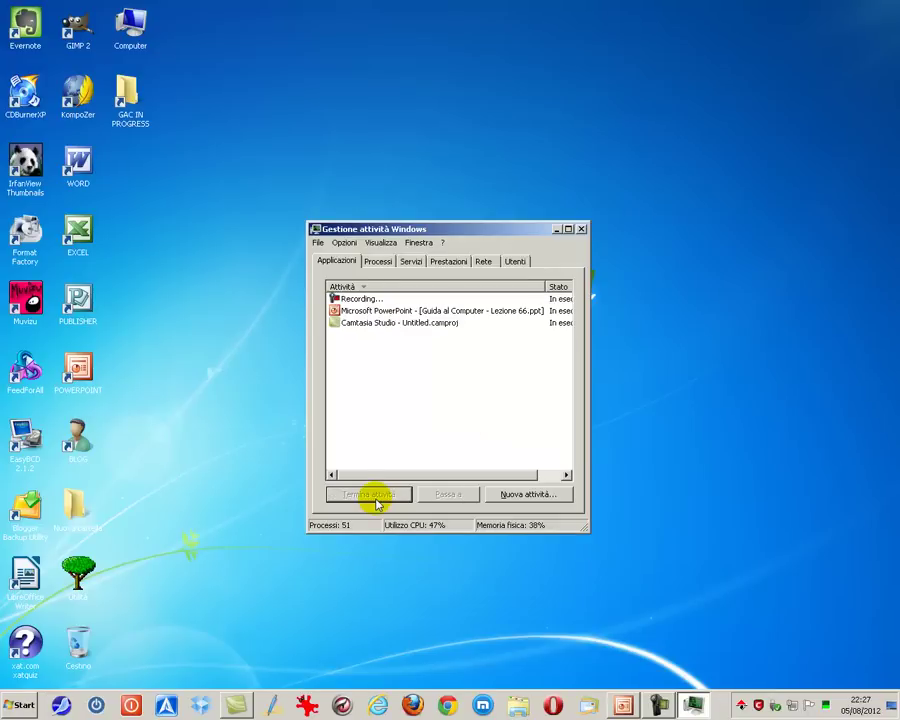
{"action": "left_click", "coordinate": [345, 311]}
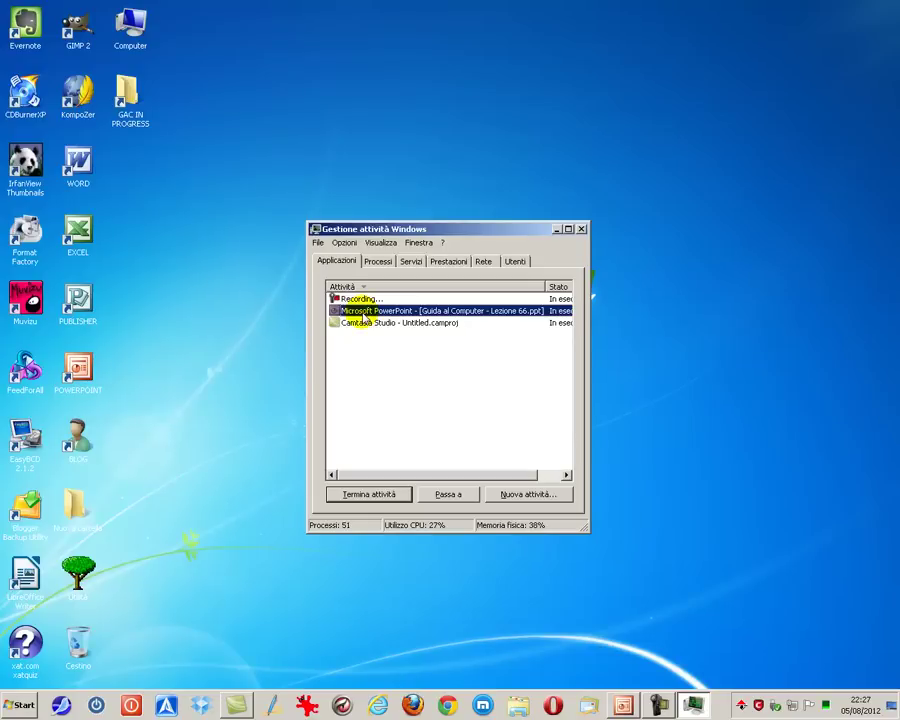
{"action": "right_click", "coordinate": [362, 315]}
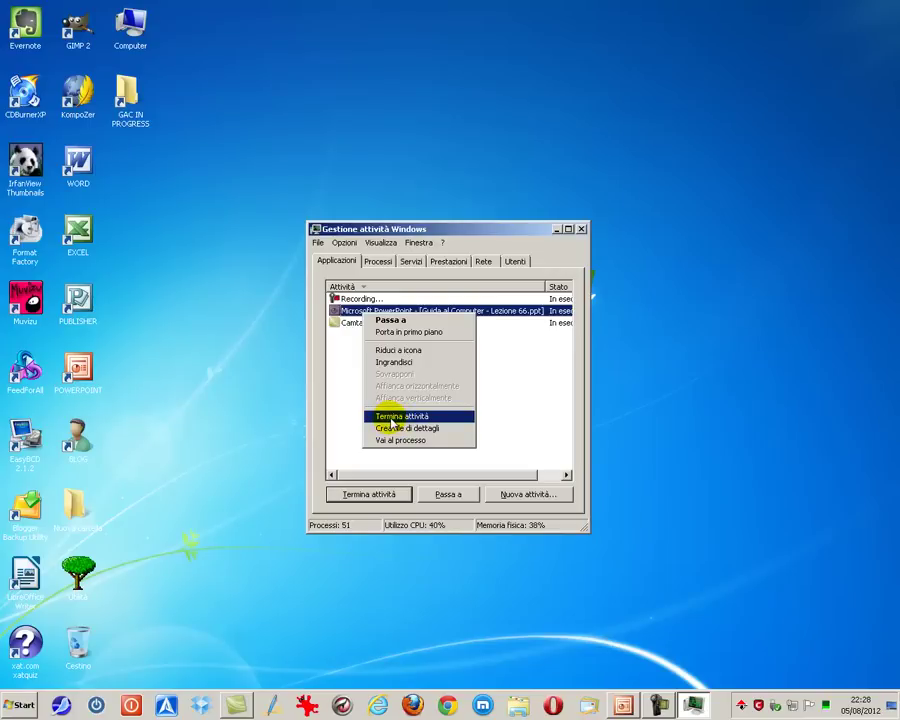
{"action": "left_click", "coordinate": [425, 419]}
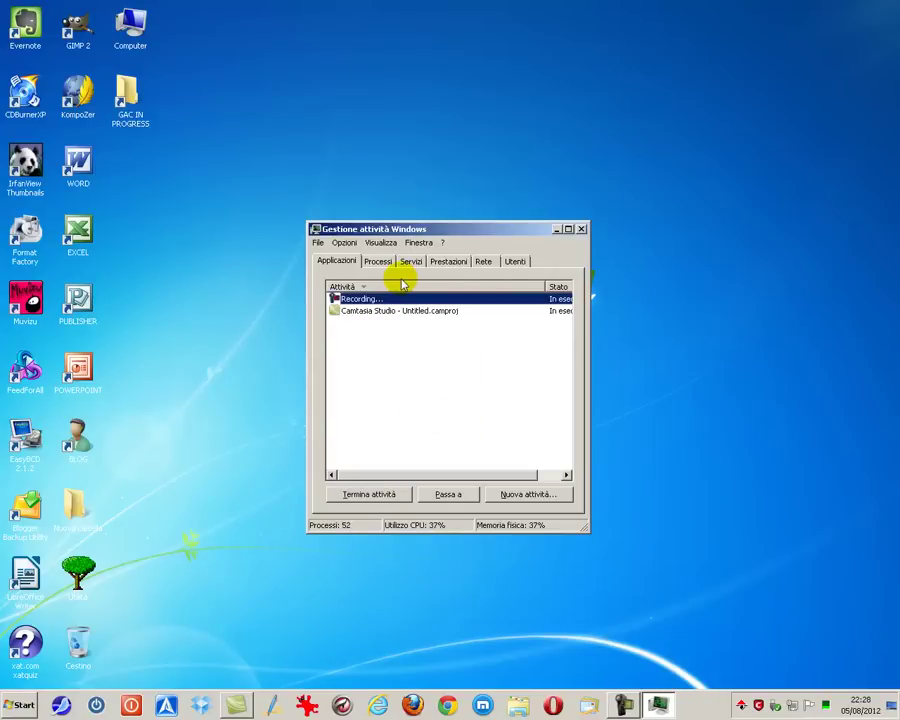
- Maximize Task Manager, examine the commands for the Camtasia Studio entry without applying any, and clear the selection
{"action": "left_click", "coordinate": [568, 229]}
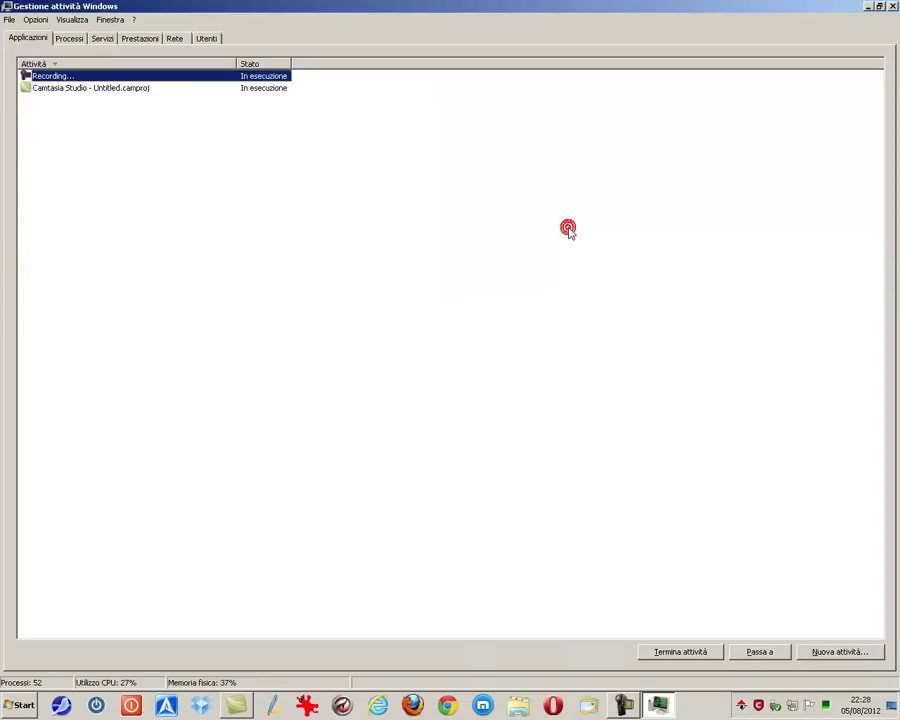
{"action": "left_click", "coordinate": [72, 90]}
{"action": "right_click", "coordinate": [70, 89]}
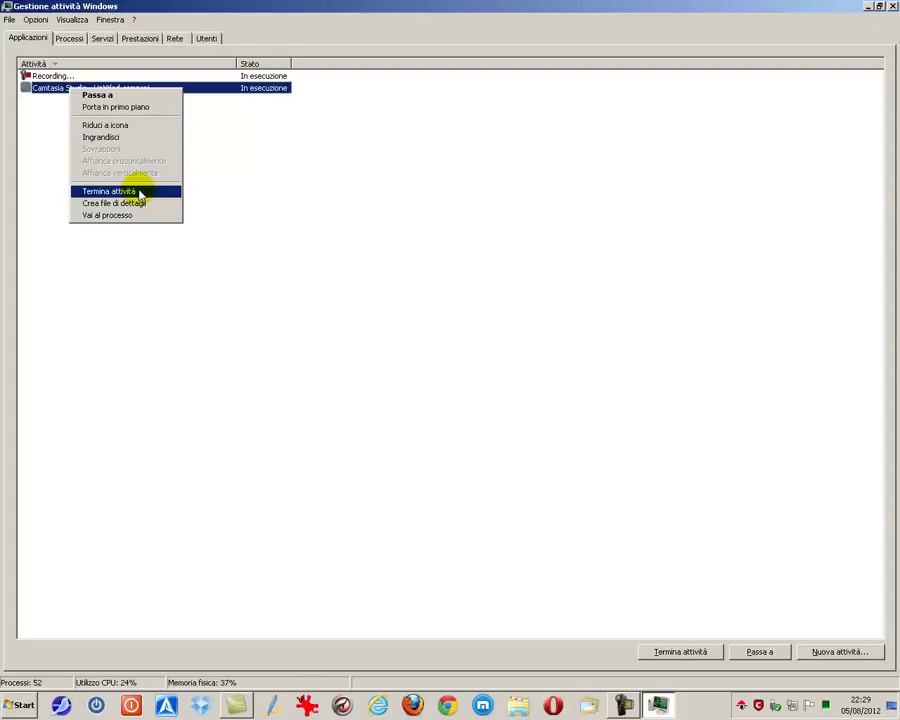
{"action": "left_click", "coordinate": [221, 191]}
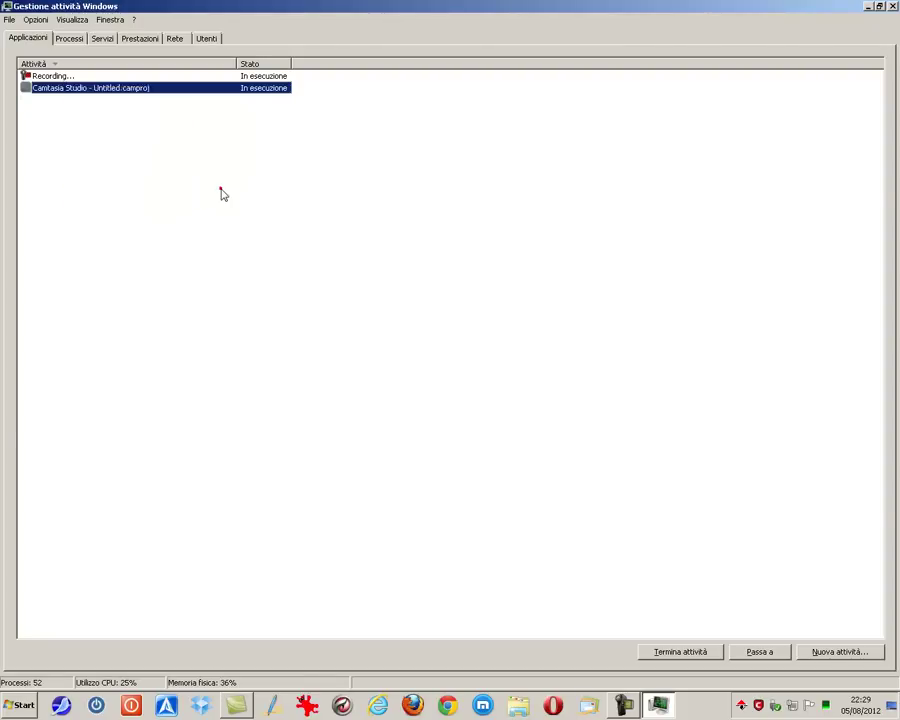
{"action": "left_click", "coordinate": [221, 191]}
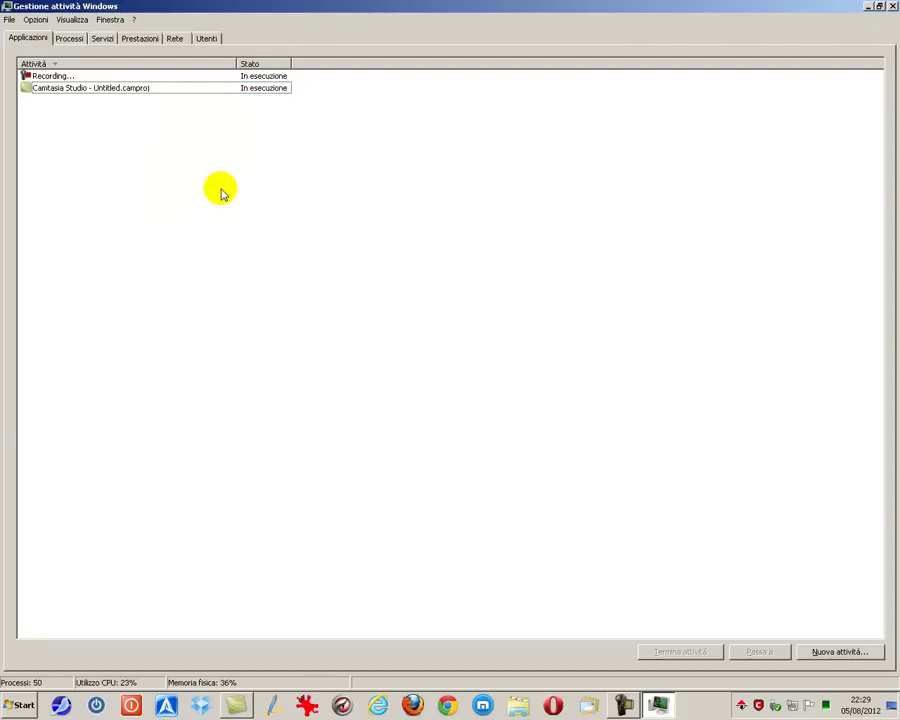